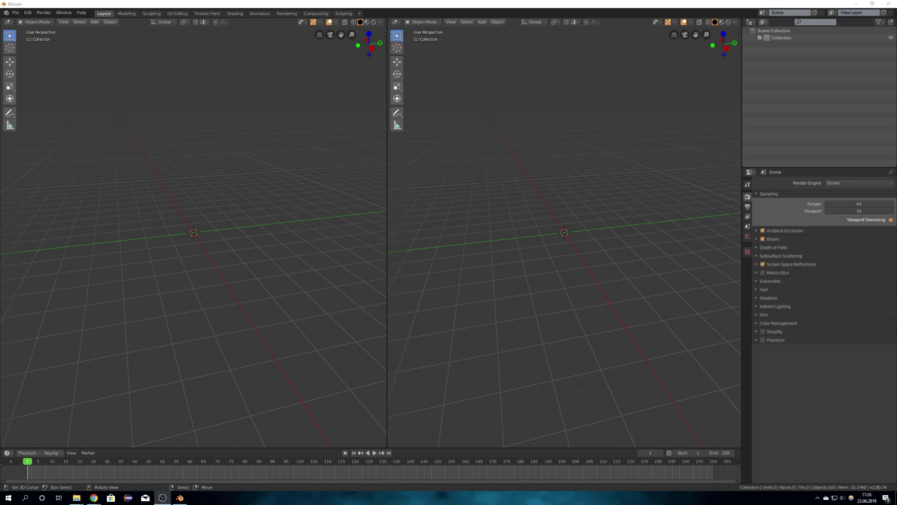
# Turn the first of the two 3D views into the tree node editor and create a new node tree
pyautogui.click(639, 4)
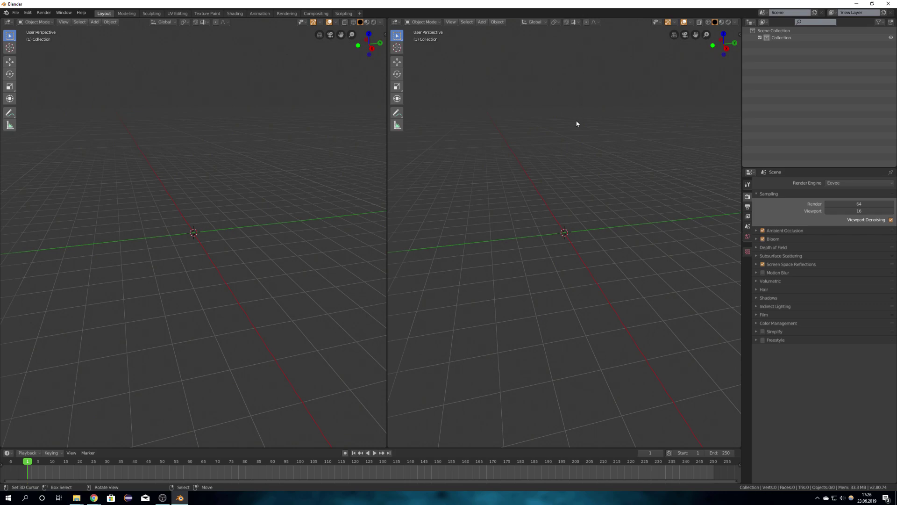
pyautogui.click(11, 23)
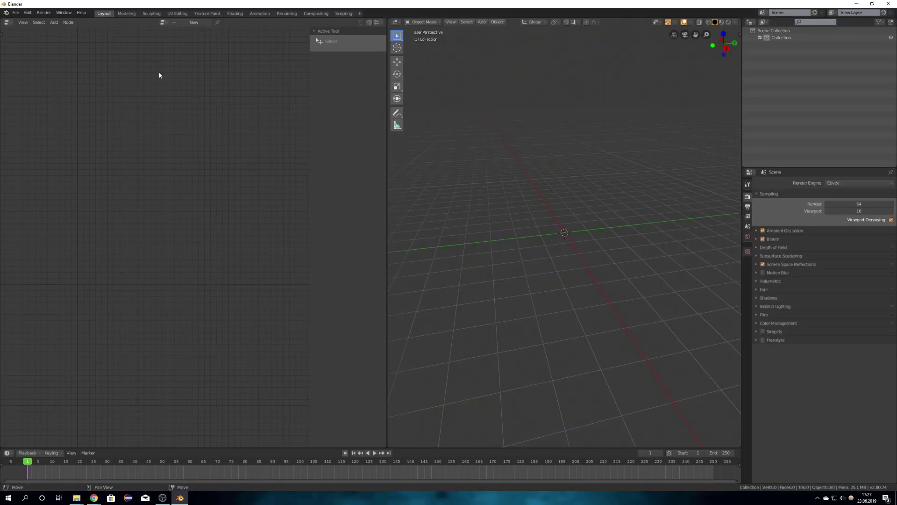
pyautogui.click(193, 24)
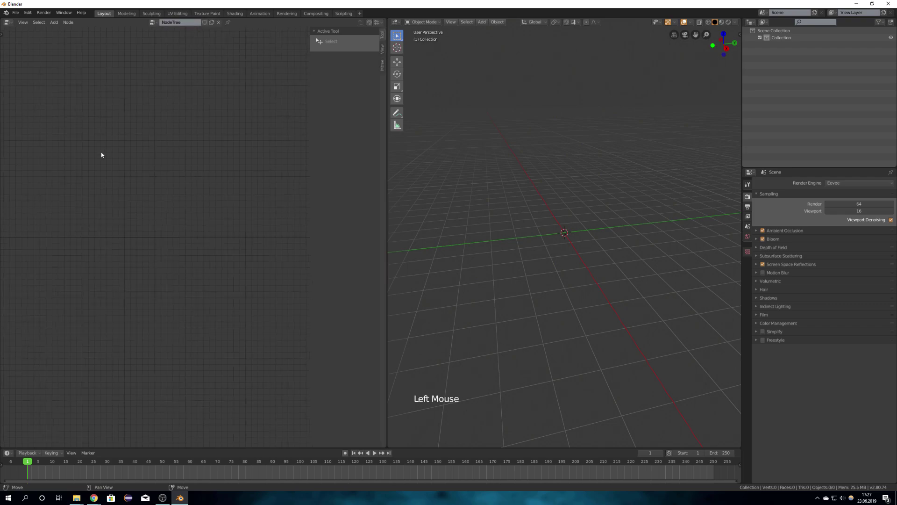
# Add a Trunk Node to the empty node tree
pyautogui.hotkey('shift', 'a')
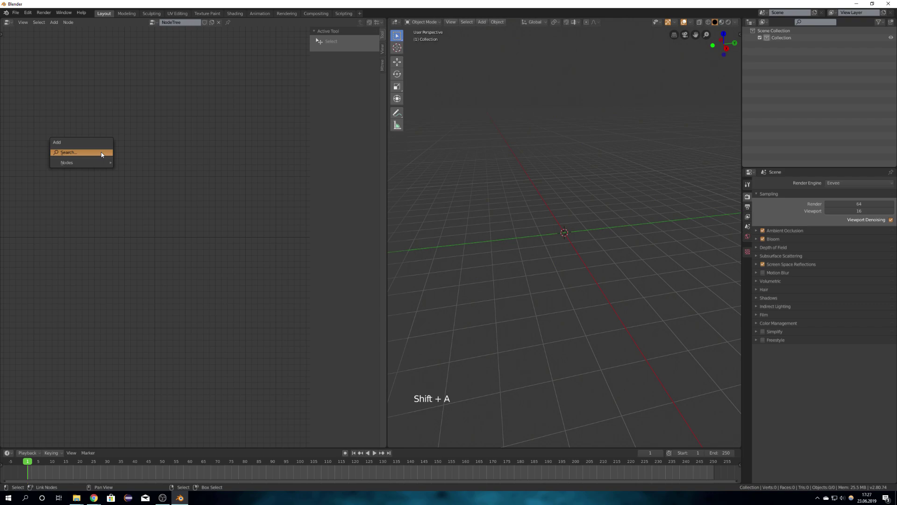
pyautogui.moveTo(94, 167)
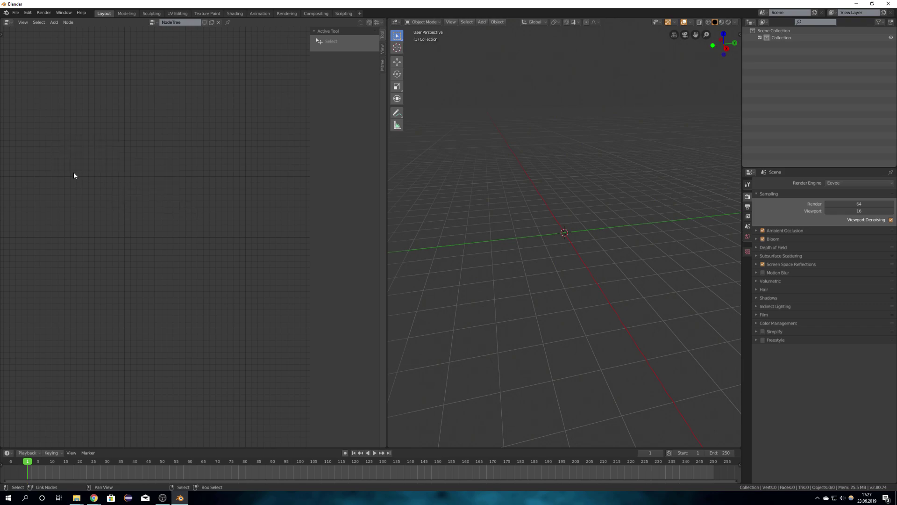
pyautogui.hotkey('shift', 'a')
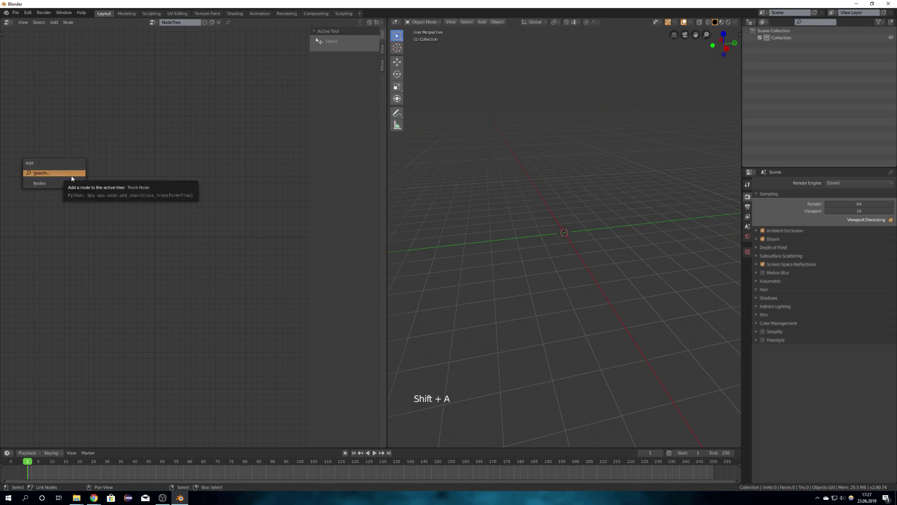
pyautogui.moveTo(73, 185)
pyautogui.click(111, 184)
pyautogui.click(106, 179)
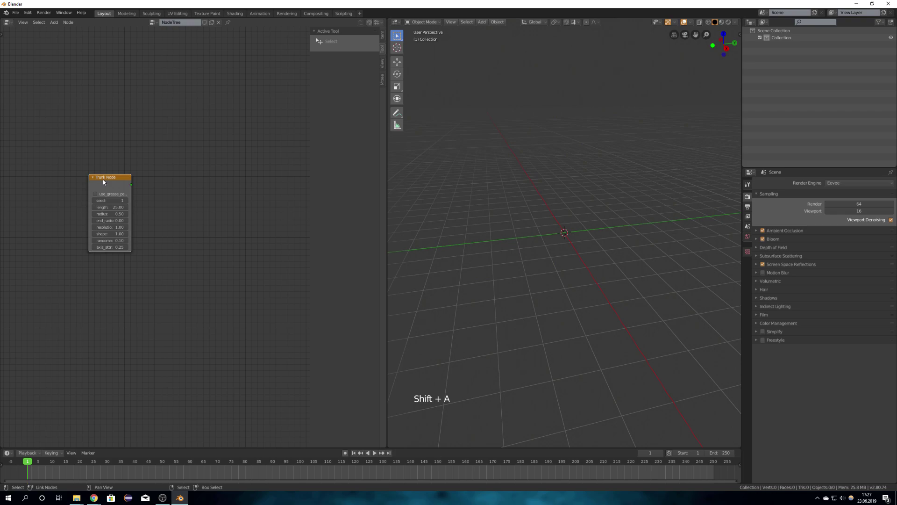
# Add a Branch Node, link the Trunk Node's output to its input, and place it above and to the right of the trunk
pyautogui.hotkey('shift', 'a')
pyautogui.moveTo(173, 208)
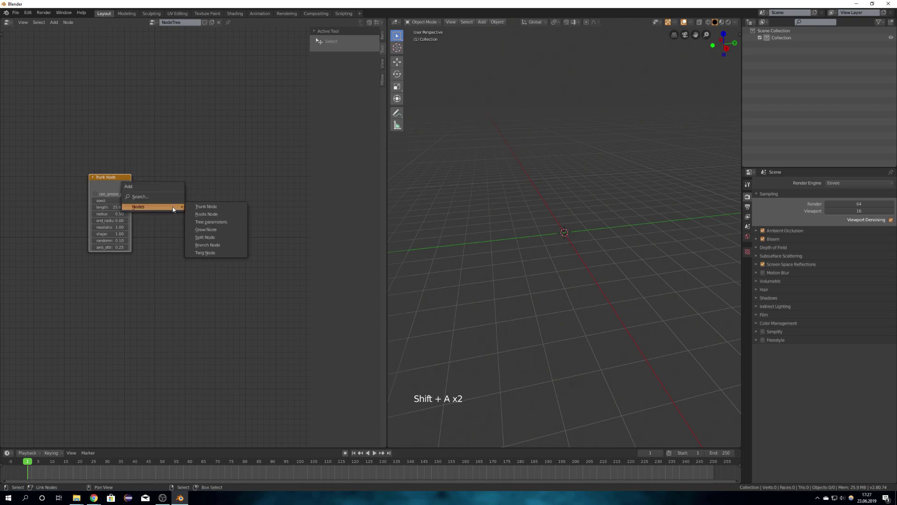
pyautogui.click(214, 245)
pyautogui.click(166, 170)
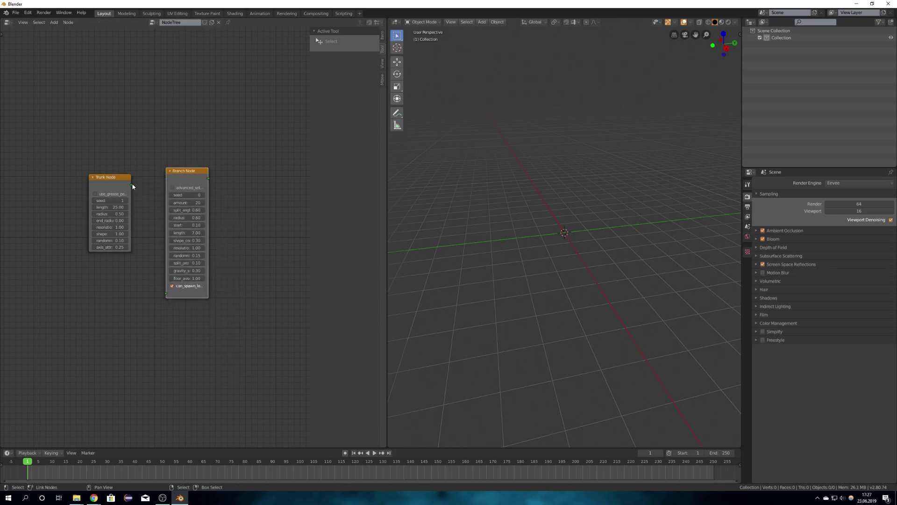
pyautogui.moveTo(132, 186); pyautogui.dragTo(167, 293)
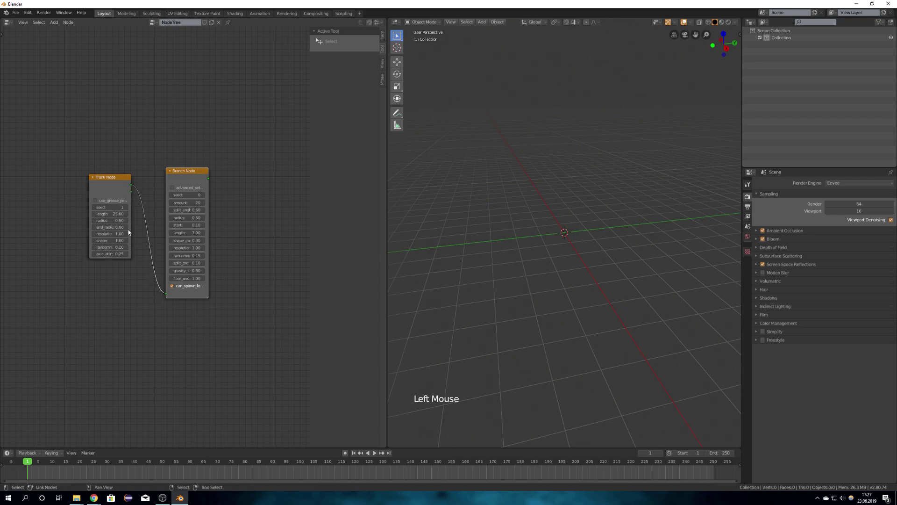
pyautogui.moveTo(197, 178); pyautogui.dragTo(207, 92)
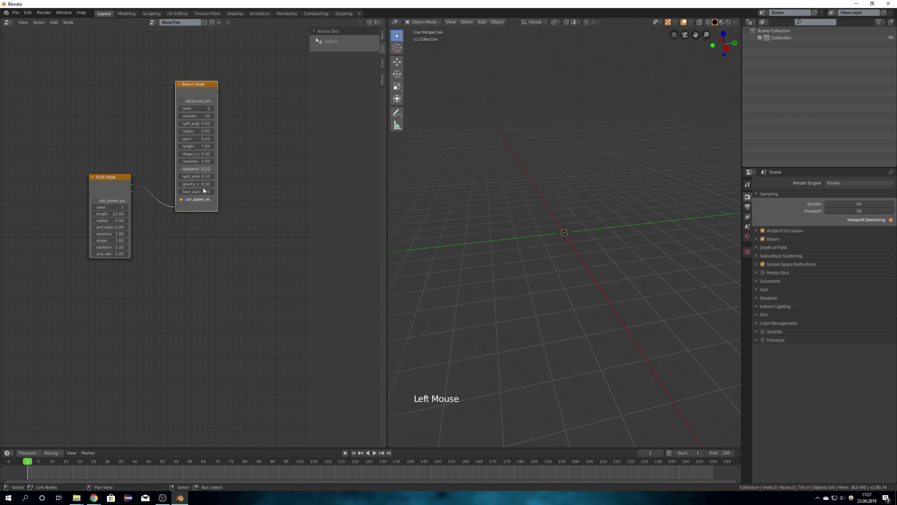
# Add a Roots Node below the Branch Node and link the Trunk Node's free output to it
pyautogui.hotkey('shift', 'a')
pyautogui.moveTo(187, 260)
pyautogui.click(237, 267)
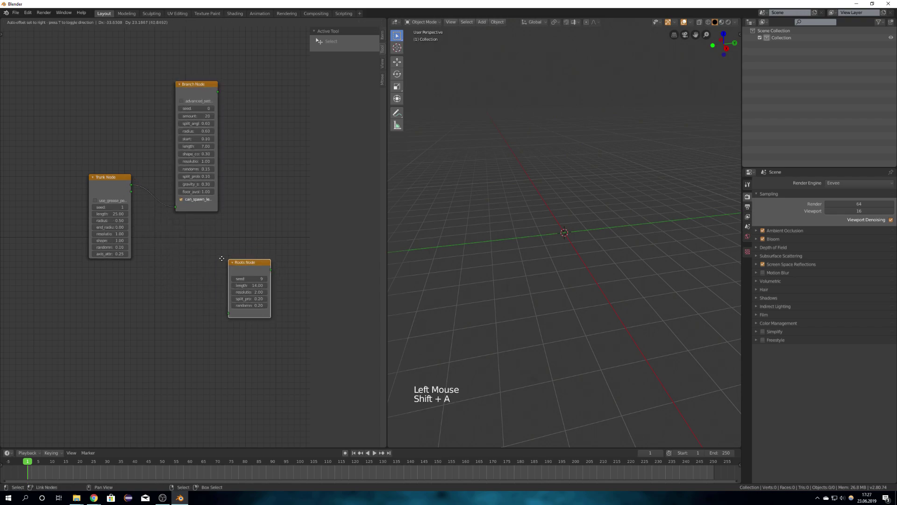
pyautogui.click(189, 250)
pyautogui.moveTo(131, 191); pyautogui.dragTo(185, 292)
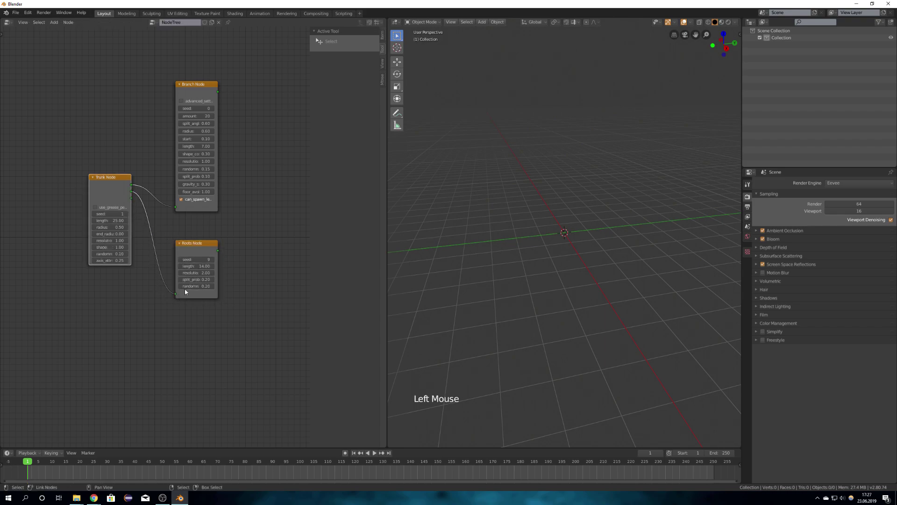
# Delete the Roots Node from the node tree
pyautogui.click(202, 250)
pyautogui.moveTo(219, 251); pyautogui.dragTo(175, 280, button='middle')
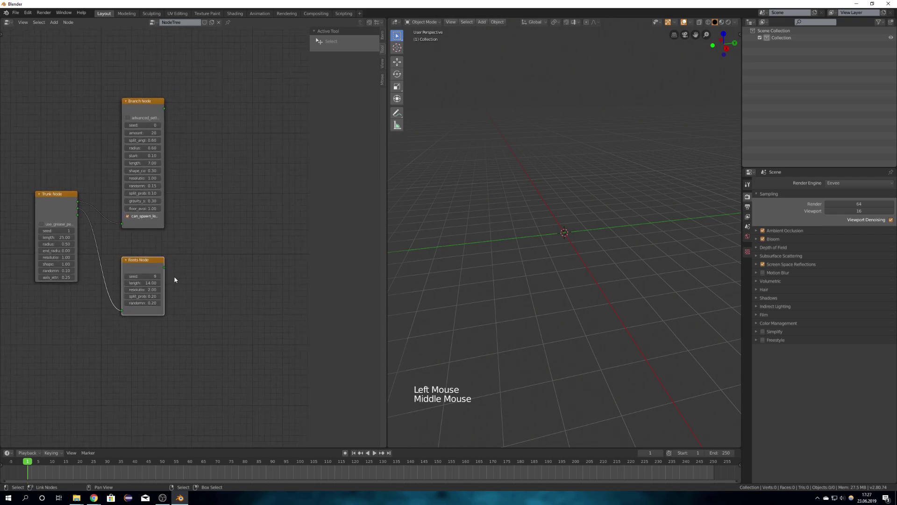
pyautogui.press('x')
# Add a Tree parameters node and place it well to the right of the Branch Node
pyautogui.hotkey('shift', 'a')
pyautogui.moveTo(175, 277)
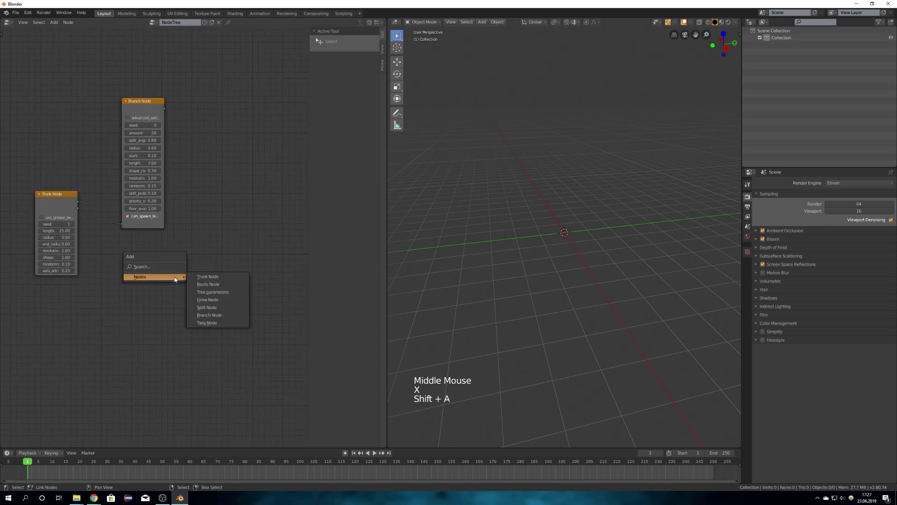
pyautogui.click(213, 292)
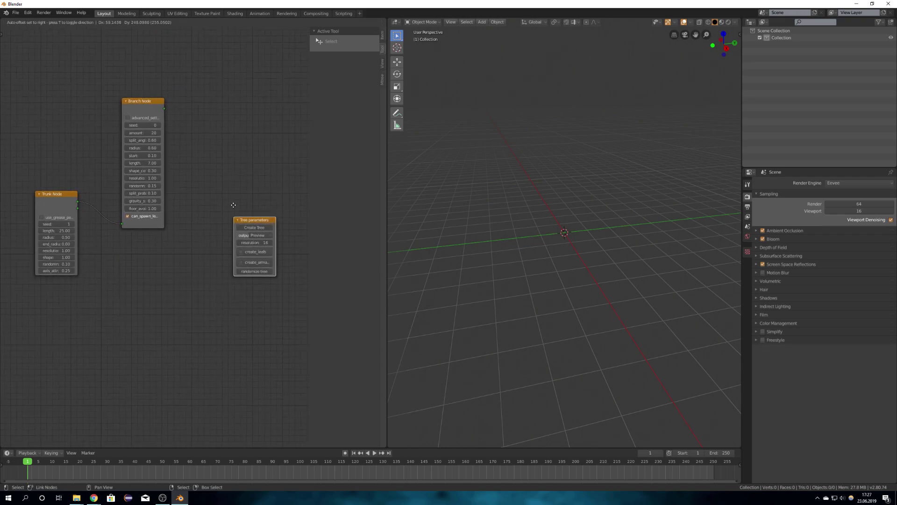
pyautogui.click(265, 167)
pyautogui.scroll(2, 265, 167)
pyautogui.scroll(2, 264, 167)
pyautogui.moveTo(244, 135); pyautogui.dragTo(141, 190, button='middle')
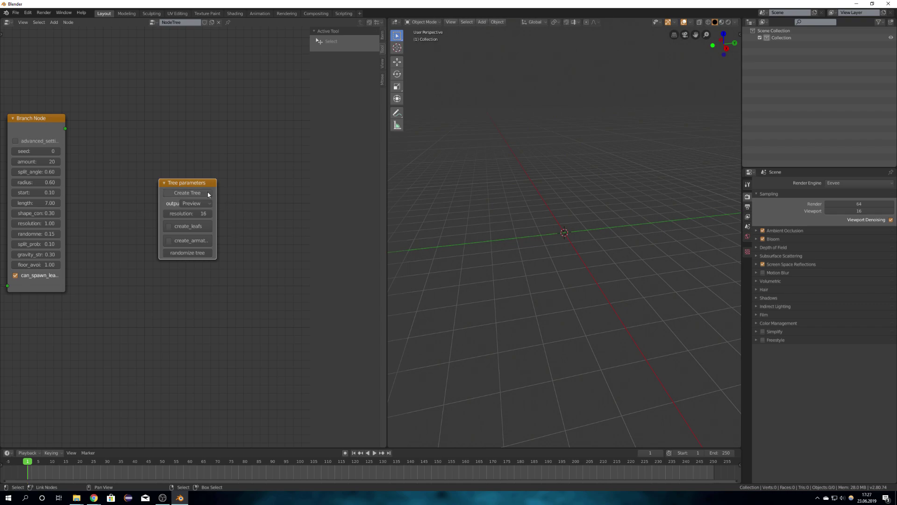
pyautogui.moveTo(197, 187); pyautogui.dragTo(254, 174)
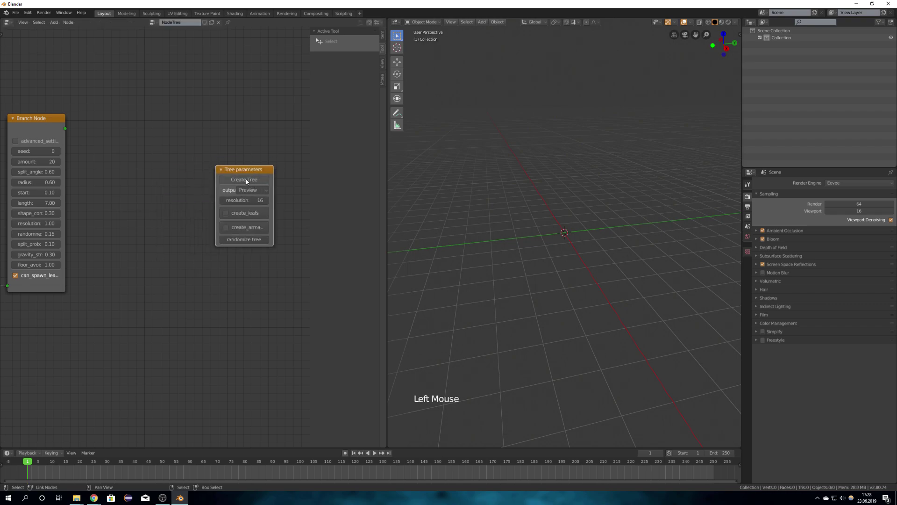
# Create the tree from the Tree parameters node and turn on auto_update
pyautogui.click(246, 179)
pyautogui.keyDown('shift'); pyautogui.moveTo(576, 125); pyautogui.dragTo(514, 229, button='middle'); pyautogui.keyUp('shift')
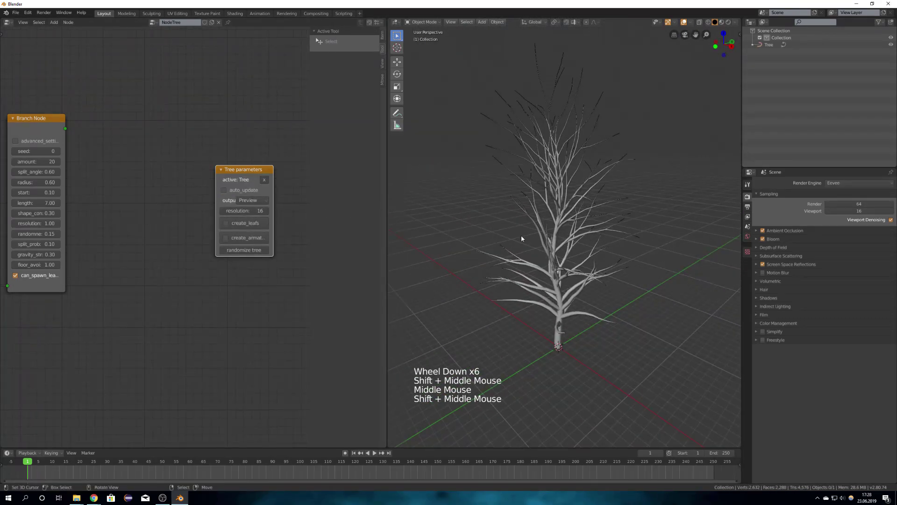
pyautogui.moveTo(124, 206); pyautogui.dragTo(53, 185, button='middle')
pyautogui.moveTo(283, 182); pyautogui.dragTo(303, 193, button='middle')
pyautogui.click(188, 179)
# Set the Trunk Node's length to 28.09 and its radius to 0.83
pyautogui.scroll(4, 100, 260)
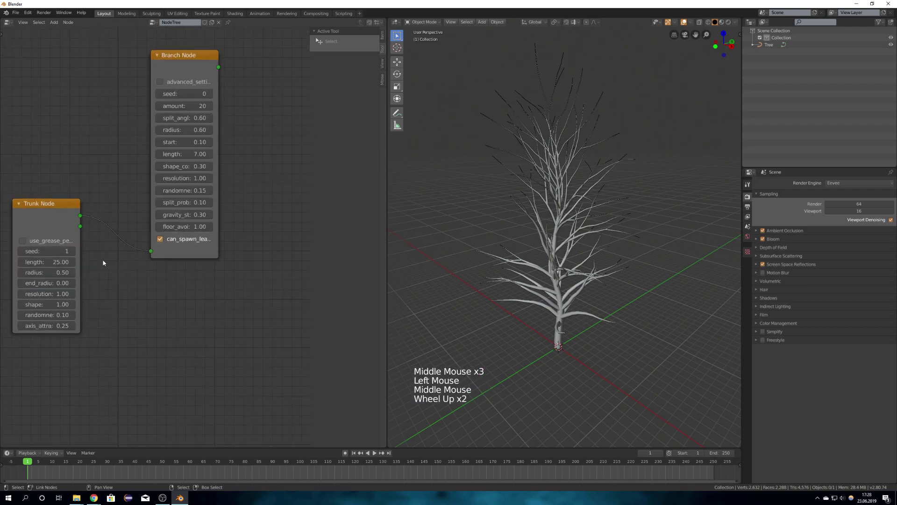
pyautogui.moveTo(75, 254); pyautogui.dragTo(163, 252, button='middle')
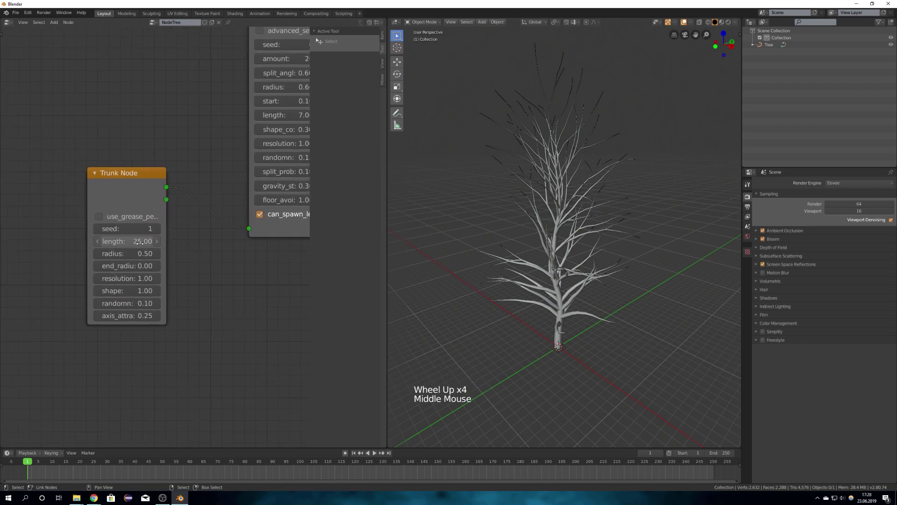
pyautogui.moveTo(140, 241); pyautogui.dragTo(170, 253)
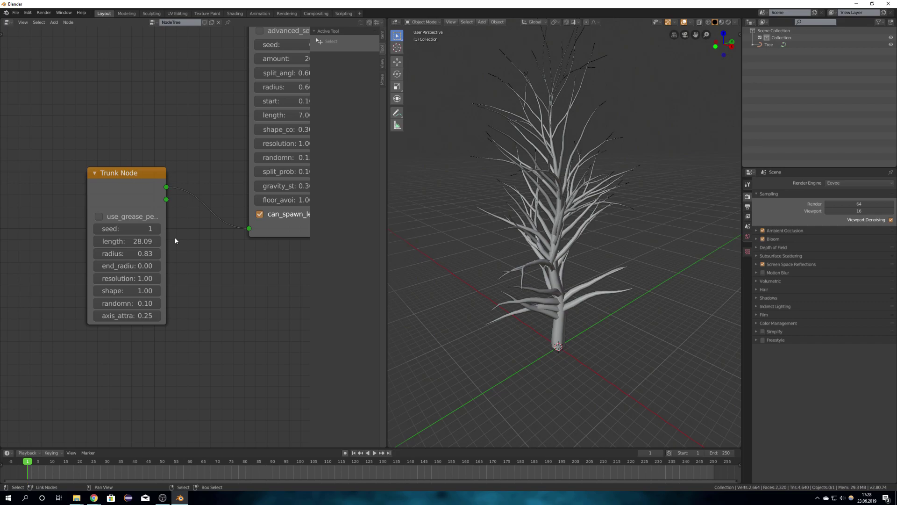
# Widen the Branch Node so its parameter names are readable and move the Tree parameters node farther right
pyautogui.scroll(-7, 159, 253)
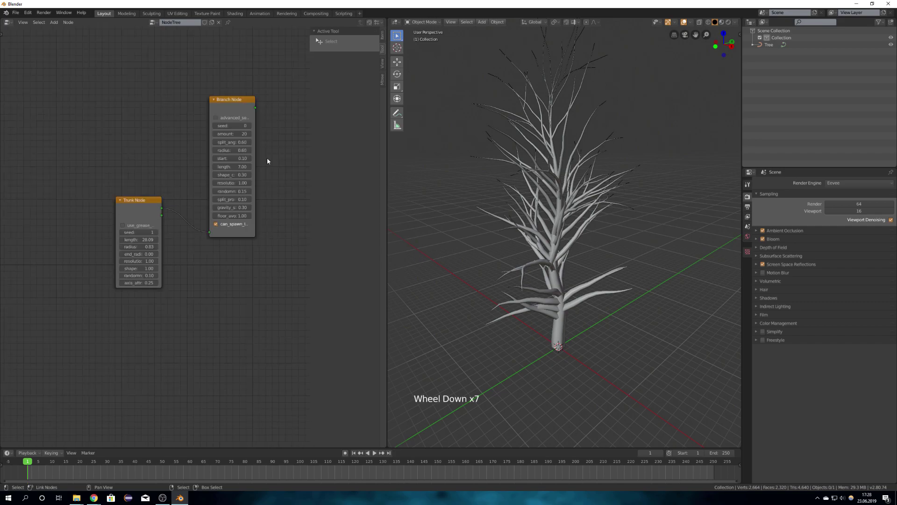
pyautogui.doubleClick(166, 180)
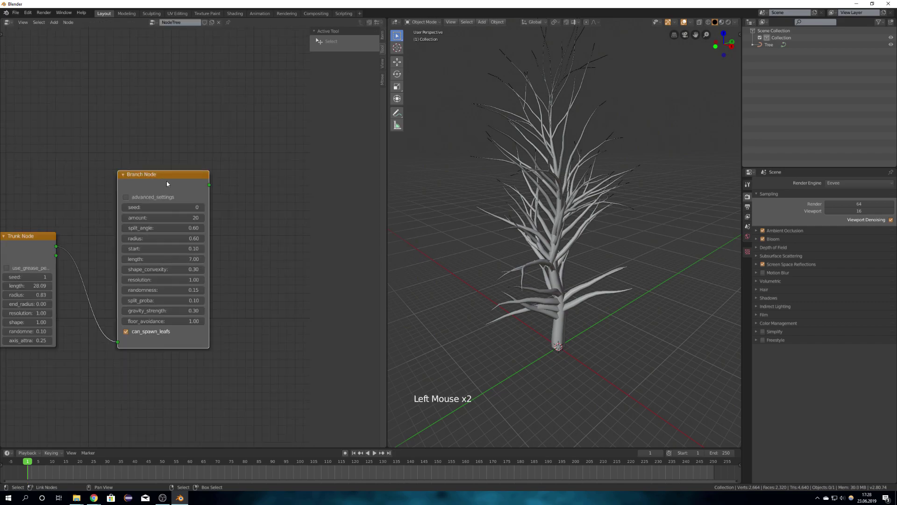
pyautogui.moveTo(166, 180); pyautogui.dragTo(144, 177, button='middle')
pyautogui.moveTo(234, 133); pyautogui.dragTo(301, 139)
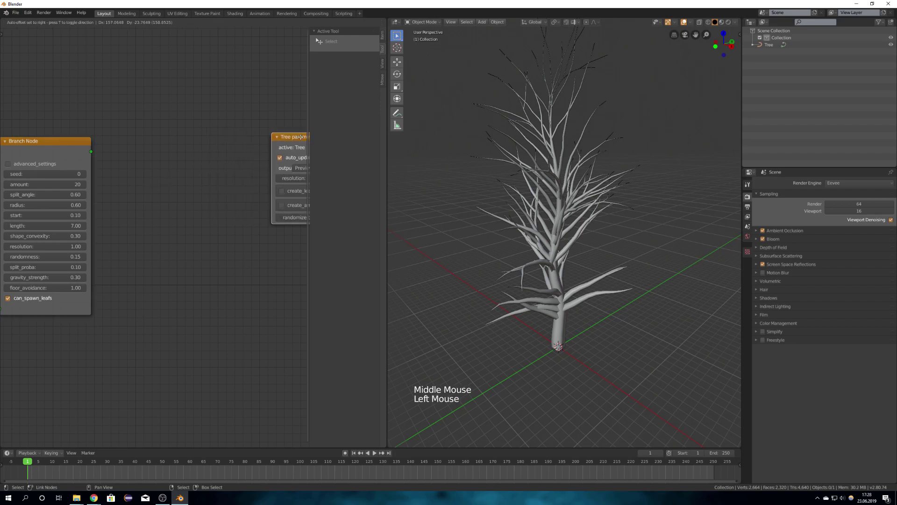
# Add an unlinked Twig Node between the Branch Node and the Tree parameters node
pyautogui.moveTo(506, 234); pyautogui.dragTo(575, 243, button='middle')
pyautogui.keyDown('shift'); pyautogui.moveTo(575, 243); pyautogui.dragTo(556, 243, button='middle'); pyautogui.keyUp('shift')
pyautogui.moveTo(157, 243); pyautogui.dragTo(159, 219, button='middle')
pyautogui.hotkey('shift', 'a')
pyautogui.moveTo(184, 219)
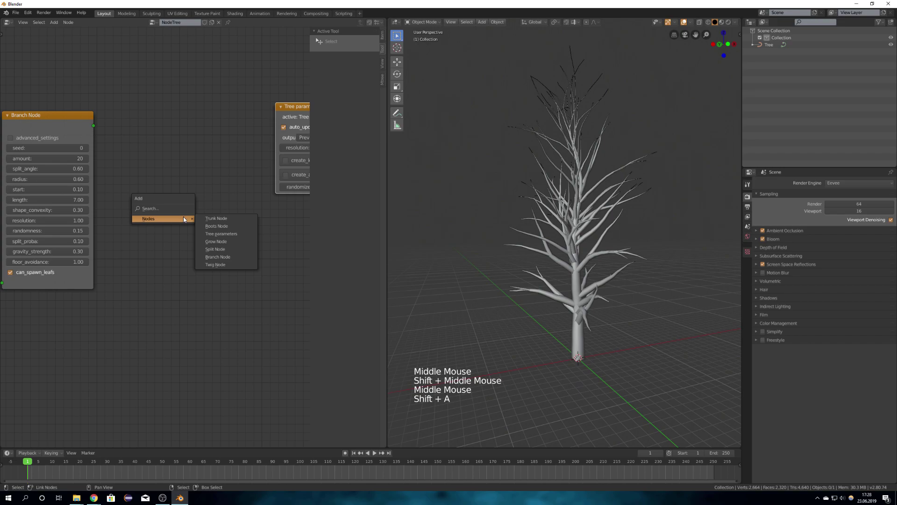
pyautogui.click(234, 263)
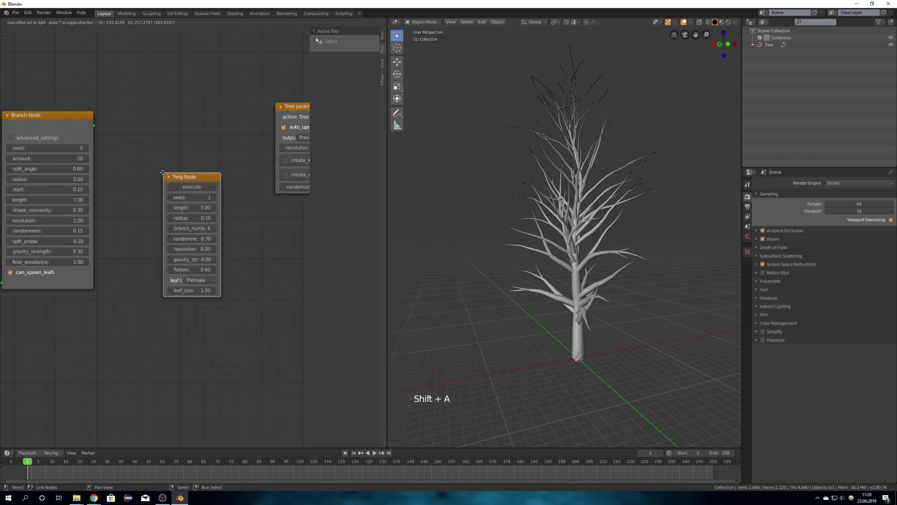
pyautogui.click(162, 172)
# Execute the Twig Node to generate a twig with palmate leaves
pyautogui.moveTo(599, 180); pyautogui.dragTo(546, 198, button='middle')
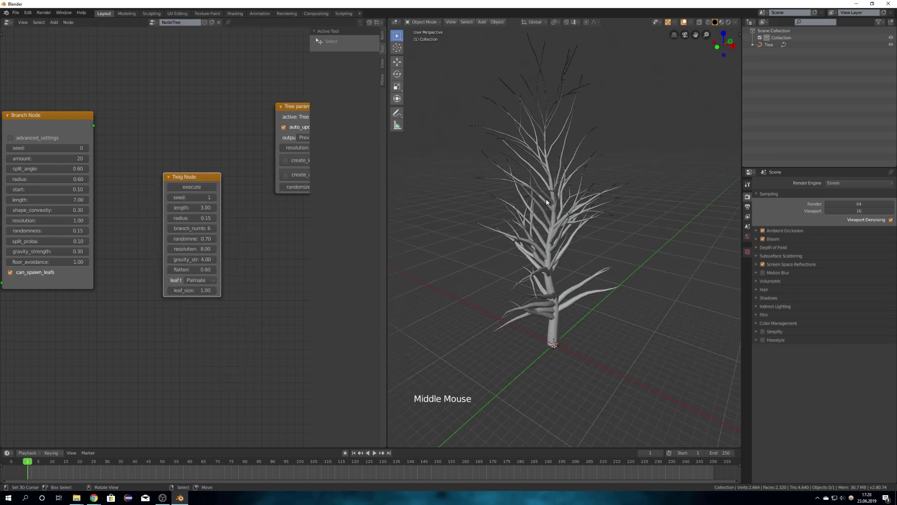
pyautogui.scroll(4, 545, 199)
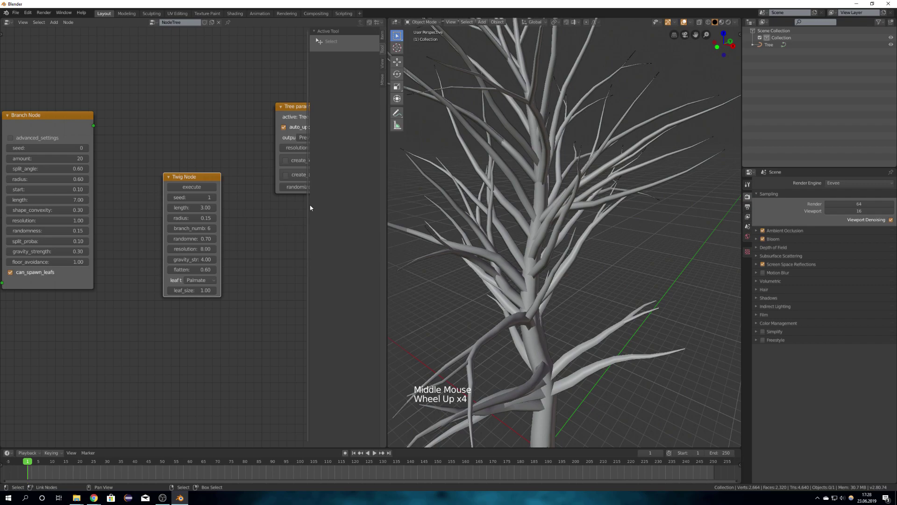
pyautogui.scroll(-5, 517, 273)
pyautogui.keyDown('shift'); pyautogui.moveTo(516, 272); pyautogui.dragTo(436, 239, button='middle'); pyautogui.keyUp('shift')
pyautogui.click(206, 187)
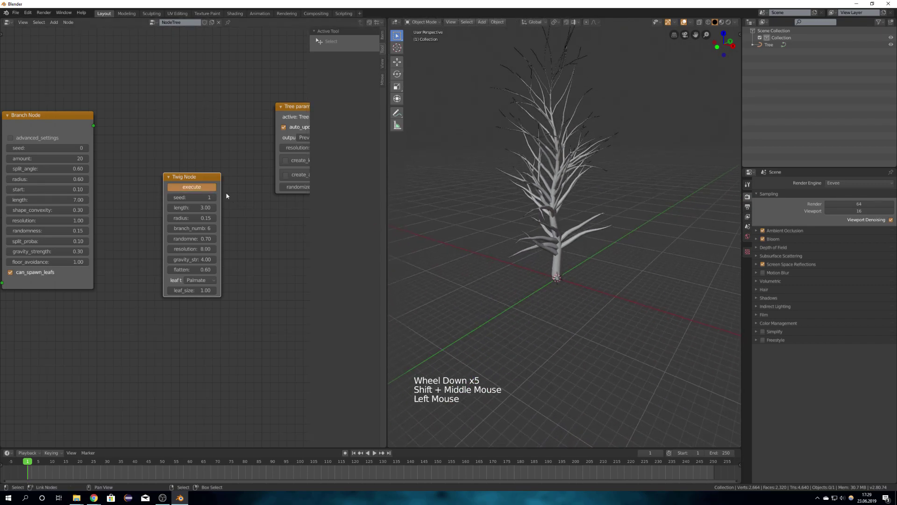
# Move the generated twig along the Y axis, away from the tree trunk
pyautogui.scroll(6, 566, 277)
pyautogui.keyDown('shift'); pyautogui.moveTo(533, 411); pyautogui.dragTo(537, 302, button='middle'); pyautogui.keyUp('shift')
pyautogui.scroll(4, 522, 315)
pyautogui.click(396, 62)
pyautogui.scroll(-5, 509, 211)
pyautogui.moveTo(509, 212); pyautogui.dragTo(470, 258, button='middle')
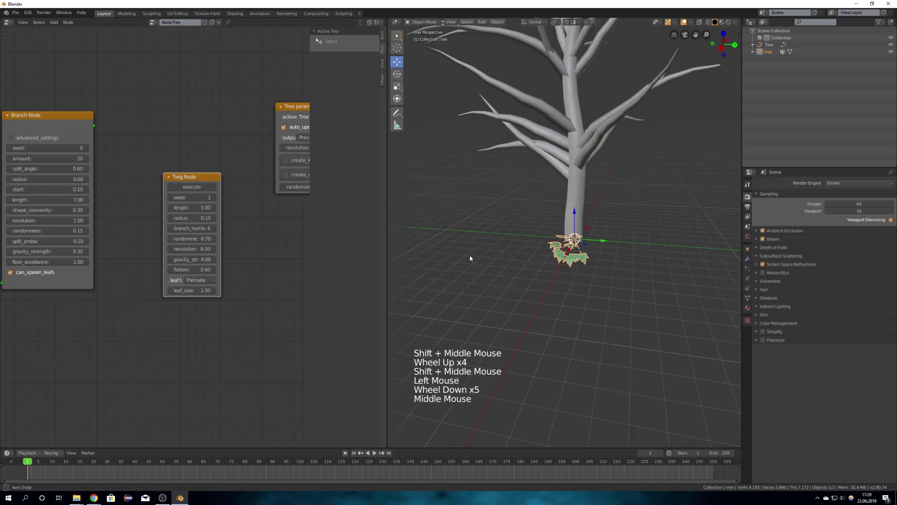
pyautogui.moveTo(604, 243); pyautogui.dragTo(741, 250)
# Enable create_leafs in the Tree parameters node
pyautogui.keyDown('shift'); pyautogui.moveTo(567, 254); pyautogui.dragTo(496, 263, button='middle'); pyautogui.keyUp('shift')
pyautogui.scroll(5, 476, 293)
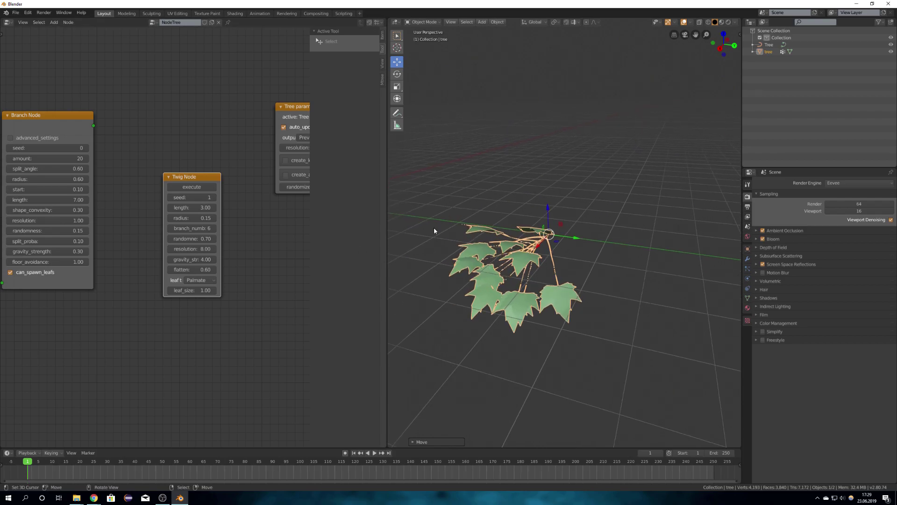
pyautogui.moveTo(308, 117); pyautogui.dragTo(185, 138, button='middle')
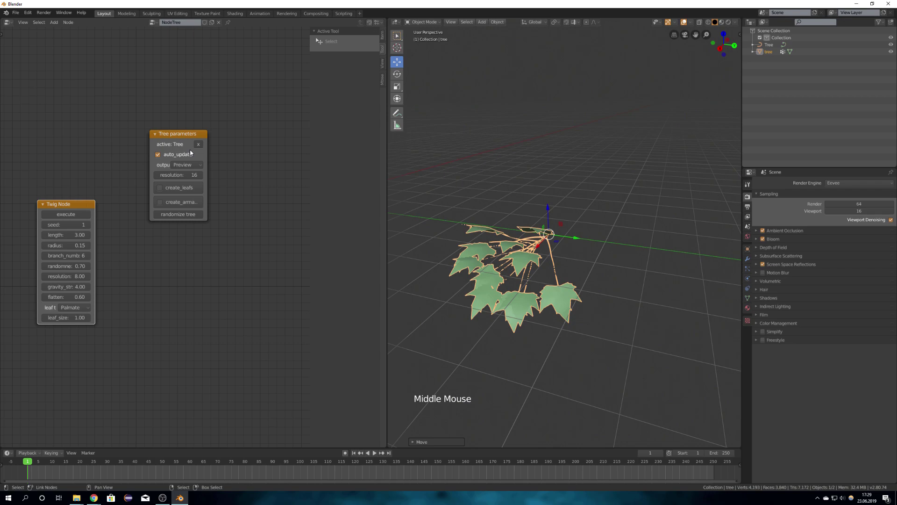
pyautogui.scroll(6, 186, 138)
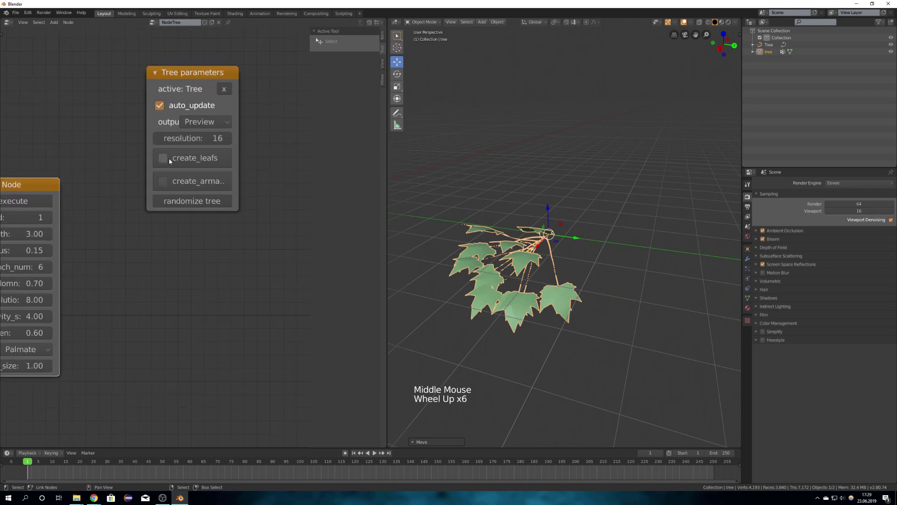
pyautogui.click(169, 159)
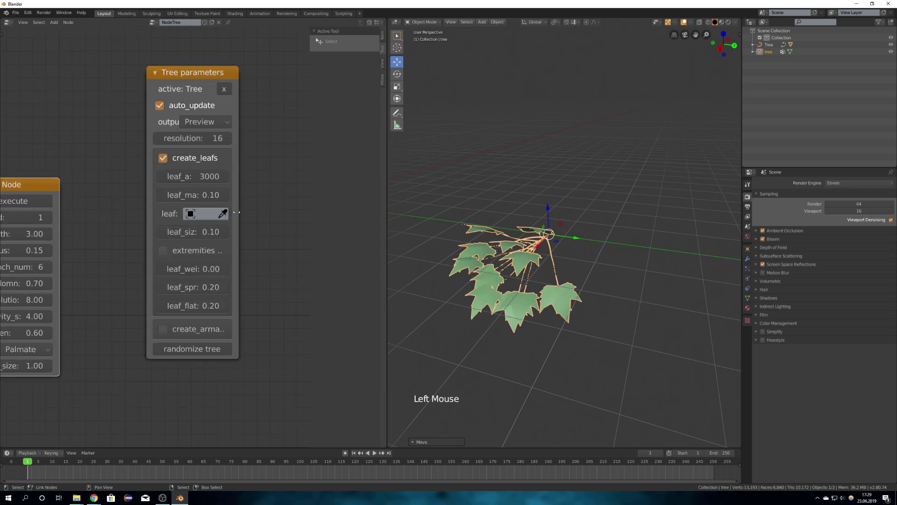
# Widen the Tree parameters node and assign the generated twig in the scene as its leaf object
pyautogui.moveTo(237, 212); pyautogui.dragTo(274, 213)
pyautogui.click(168, 211)
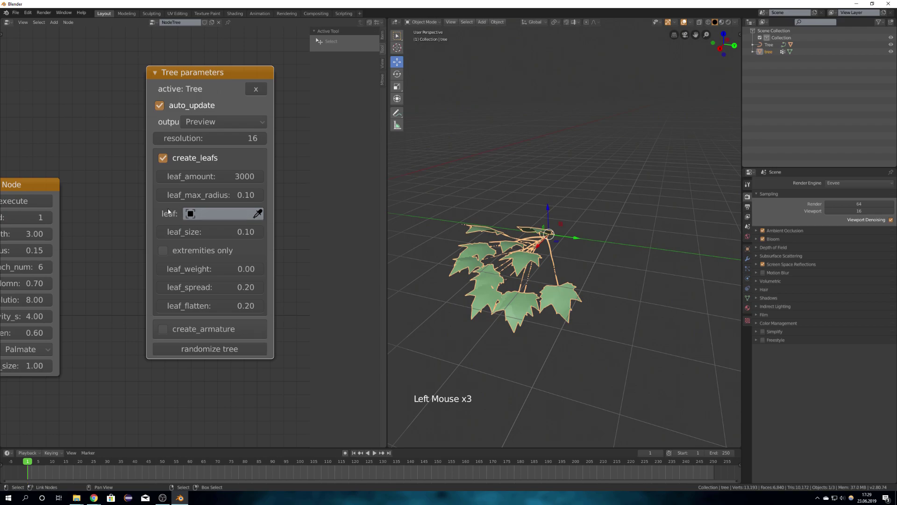
pyautogui.click(257, 214)
pyautogui.click(488, 270)
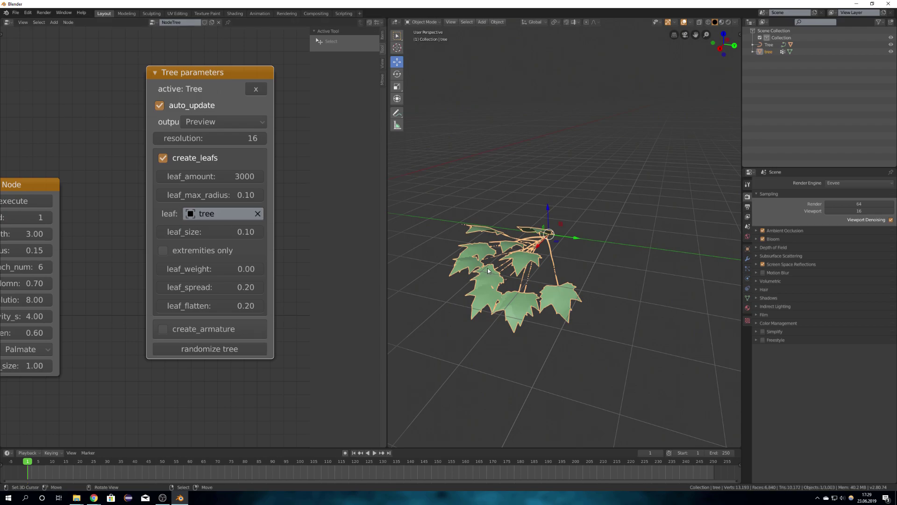
# Set leaf_amount to 1000 in the Tree parameters node
pyautogui.scroll(-11, 534, 209)
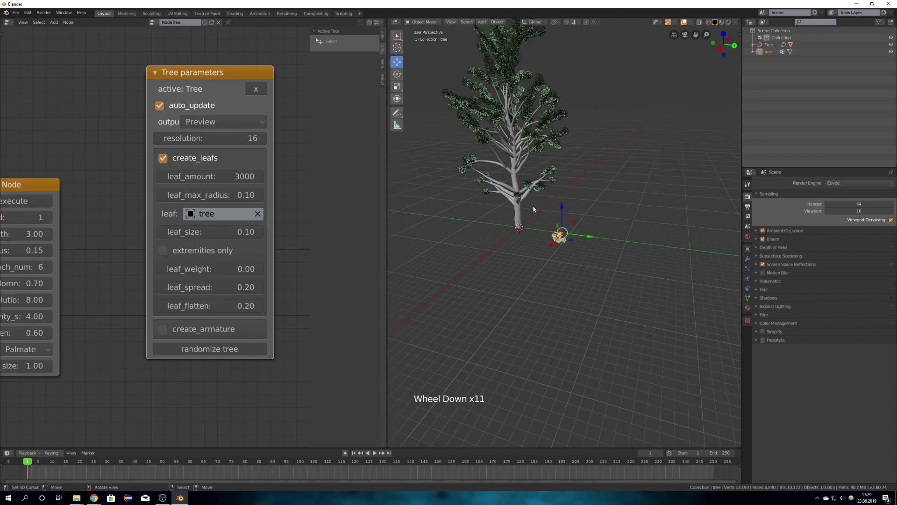
pyautogui.keyDown('shift'); pyautogui.moveTo(542, 185); pyautogui.dragTo(551, 201, button='middle'); pyautogui.keyUp('shift')
pyautogui.scroll(4, 551, 200)
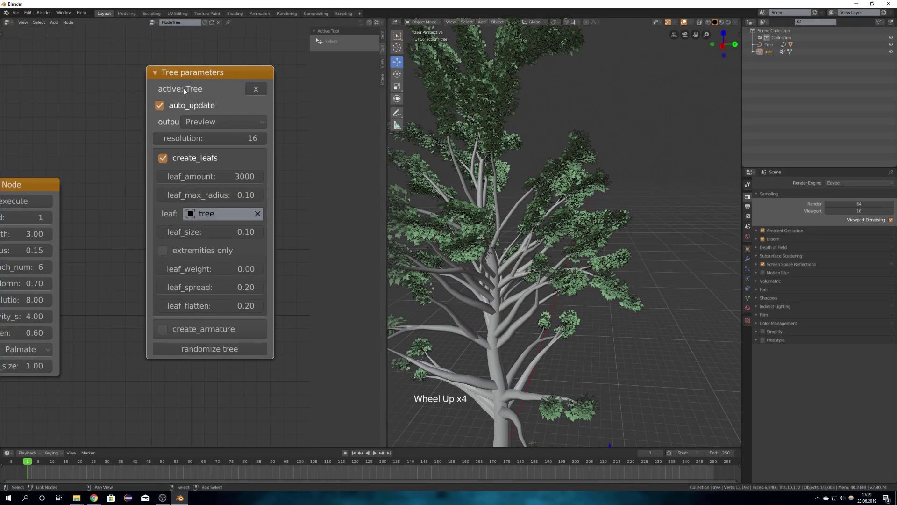
pyautogui.moveTo(184, 90); pyautogui.dragTo(187, 90)
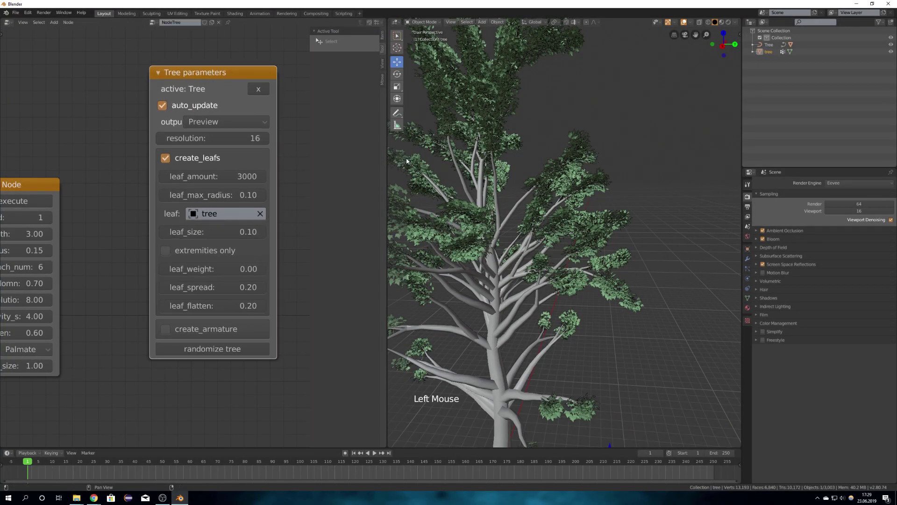
pyautogui.scroll(2, 566, 237)
pyautogui.scroll(-4, 566, 237)
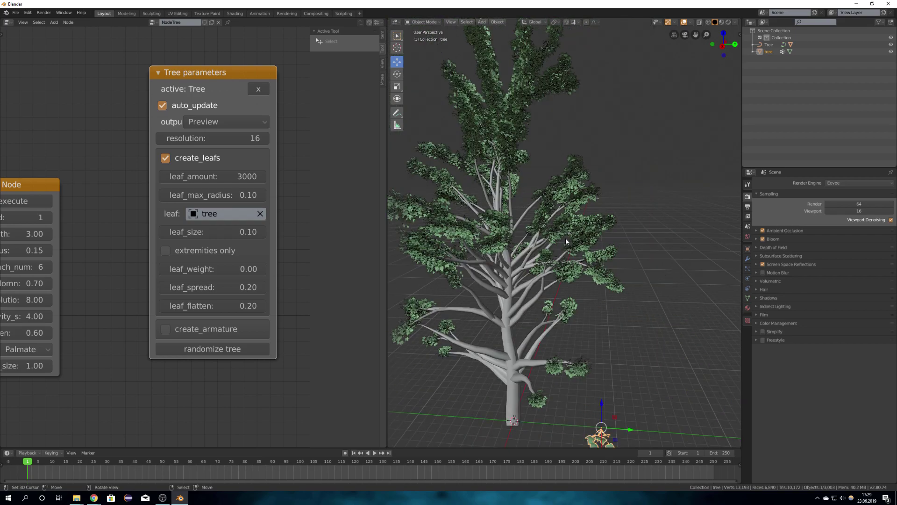
pyautogui.moveTo(565, 238); pyautogui.dragTo(537, 234, button='middle')
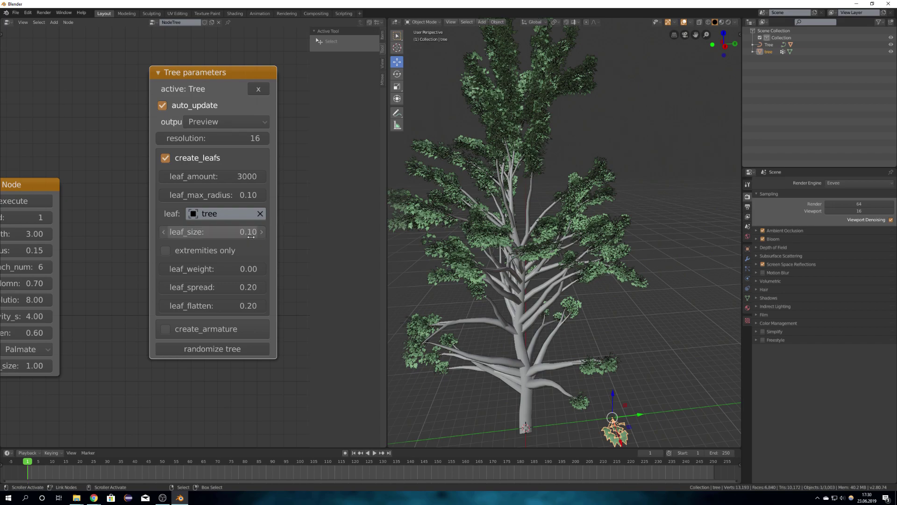
pyautogui.click(224, 177)
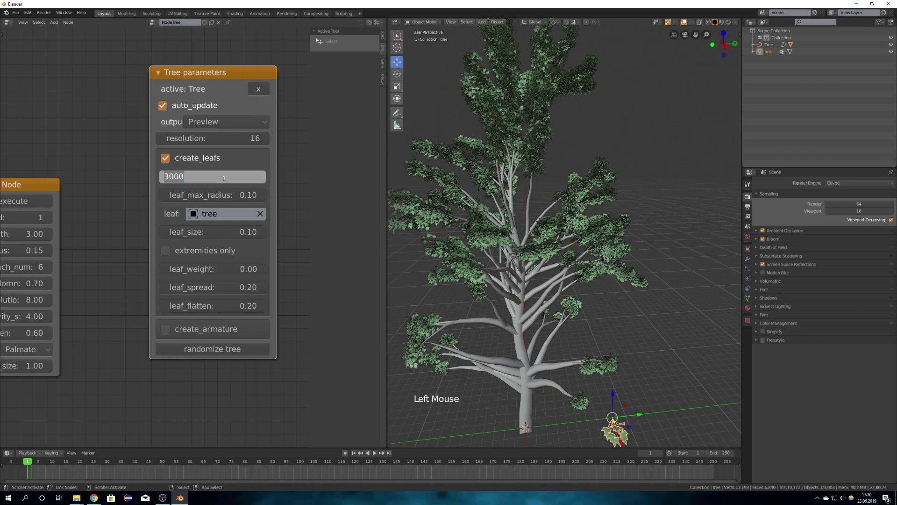
pyautogui.write('1000')
pyautogui.press('Return')
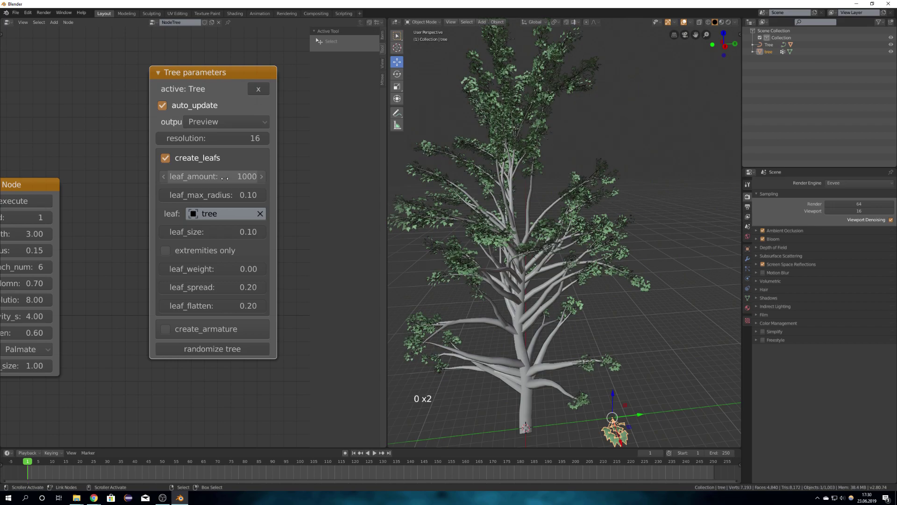
# Increase leaf_size to 0.27 in the Tree parameters node
pyautogui.click(202, 234)
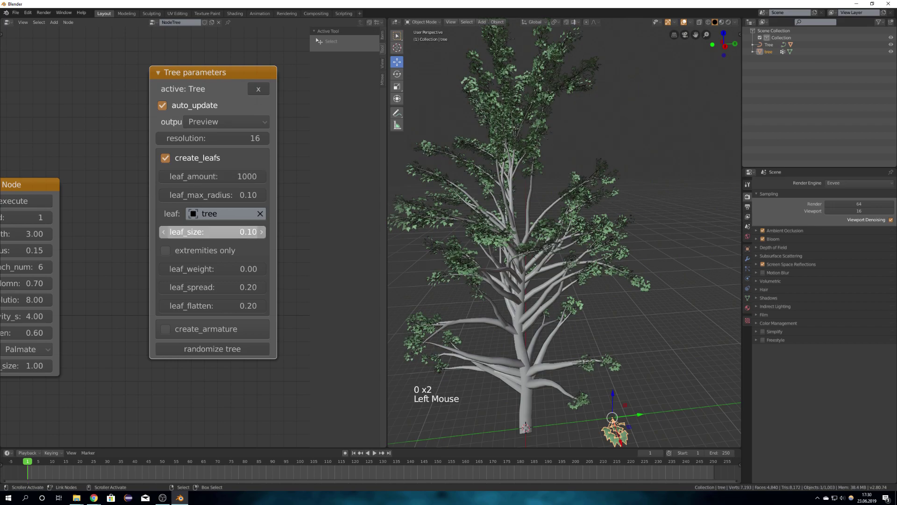
pyautogui.moveTo(213, 232); pyautogui.dragTo(248, 232)
pyautogui.scroll(-5, 544, 256)
pyautogui.moveTo(545, 256); pyautogui.dragTo(612, 263, button='middle')
# Raise leaf_amount in the Tree parameters node to 1500 and finally to 2000
pyautogui.click(203, 176)
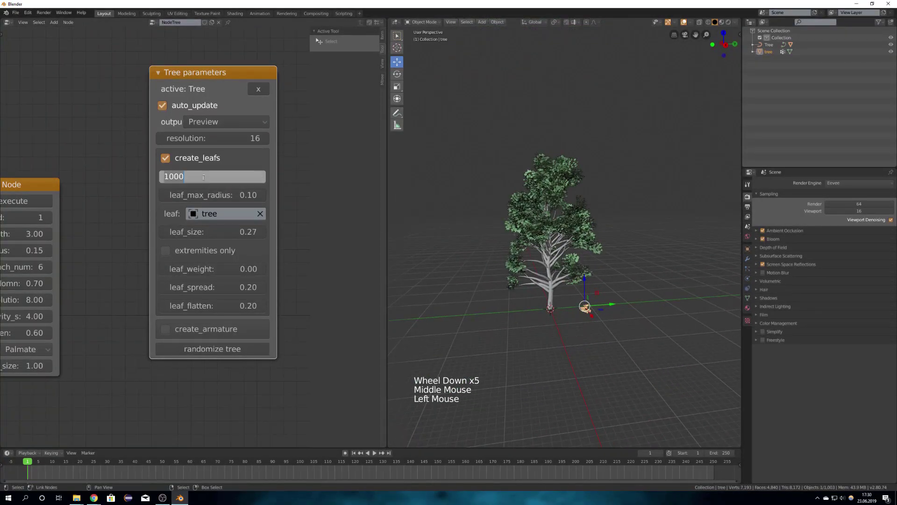
pyautogui.write('1500')
pyautogui.press('Return')
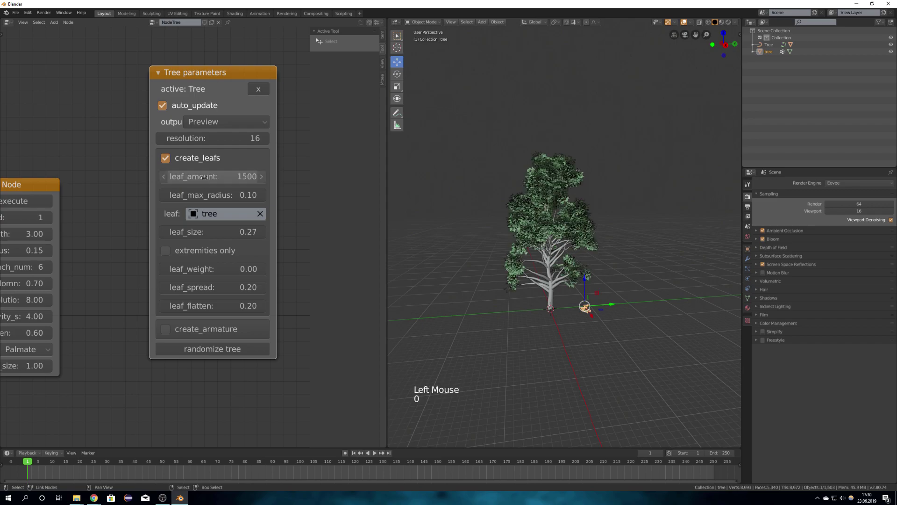
pyautogui.click(203, 176)
pyautogui.write('2000')
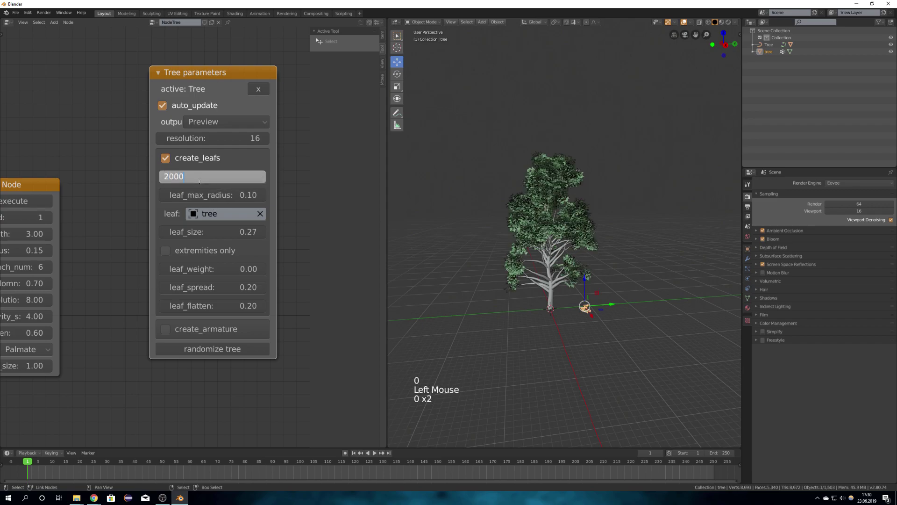
pyautogui.press('Return')
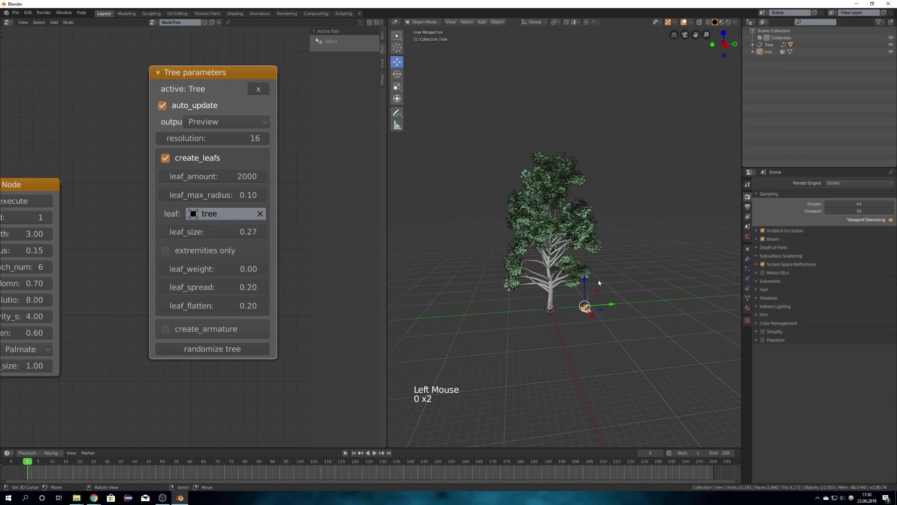
# Increase leaf_spread to 1.00 in the Tree parameters node
pyautogui.moveTo(598, 281); pyautogui.dragTo(533, 279, button='middle')
pyautogui.scroll(5, 533, 278)
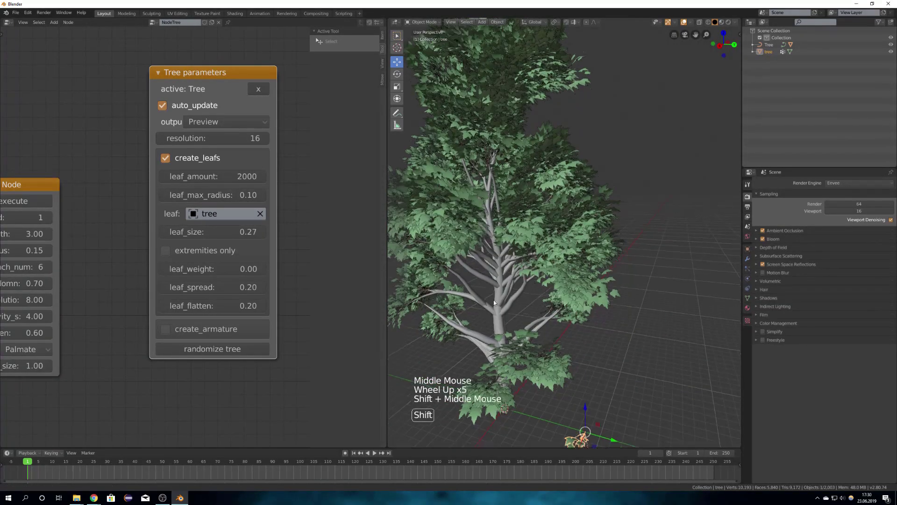
pyautogui.keyDown('shift'); pyautogui.moveTo(495, 302); pyautogui.dragTo(516, 268, button='middle'); pyautogui.keyUp('shift')
pyautogui.moveTo(224, 288); pyautogui.dragTo(271, 289)
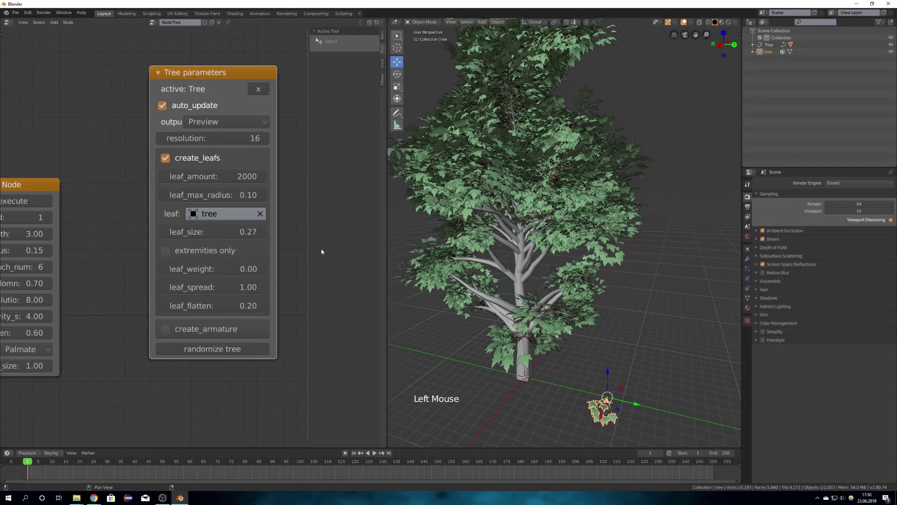
# Switch the 3D viewport to Rendered shading and inspect the tree's foliage up close and from a distance
pyautogui.scroll(-4, 472, 220)
pyautogui.moveTo(472, 220); pyautogui.dragTo(548, 256, button='middle')
pyautogui.scroll(3, 537, 220)
pyautogui.press('z')
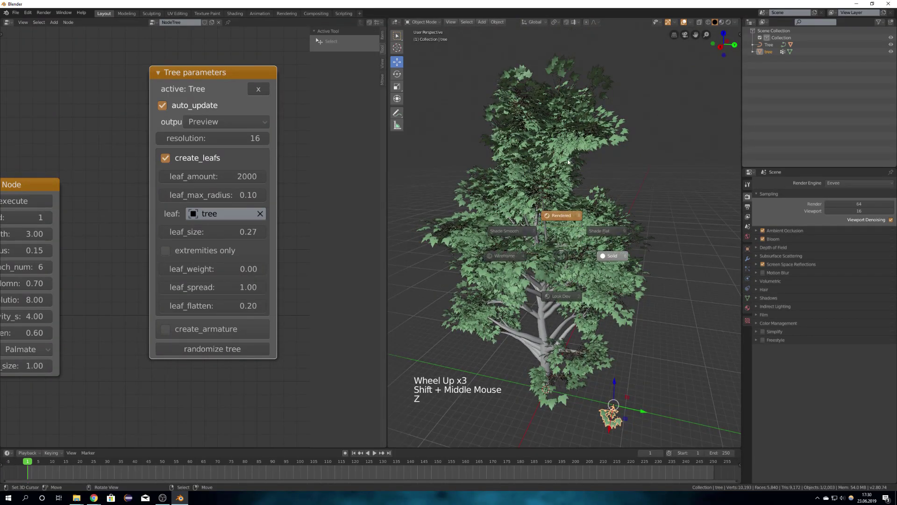
pyautogui.click(568, 161)
pyautogui.moveTo(524, 192)
pyautogui.mouseDown(button='middle')
pyautogui.moveTo(585, 189)
pyautogui.moveTo(582, 198)
pyautogui.mouseUp(button='middle')
pyautogui.scroll(5, 584, 200)
pyautogui.moveTo(526, 202); pyautogui.dragTo(513, 188, button='middle')
pyautogui.scroll(2, 611, 210)
pyautogui.scroll(-2, 602, 211)
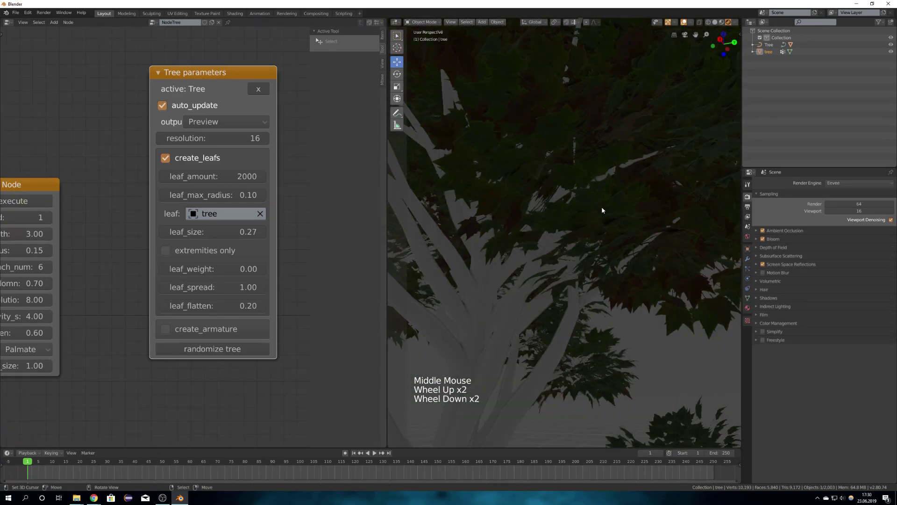
pyautogui.scroll(-4, 593, 187)
pyautogui.moveTo(591, 179); pyautogui.dragTo(582, 236, button='middle')
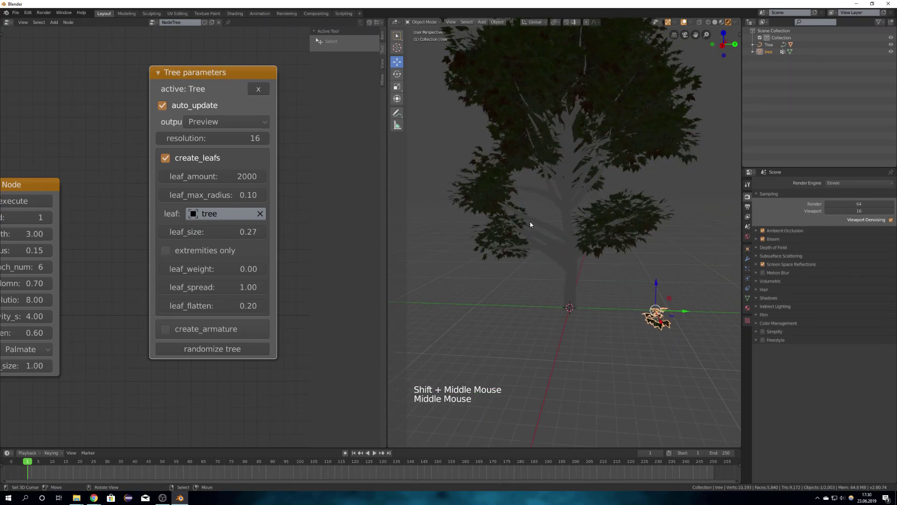
# Append the Mtree add-on's tree materials to the scene
pyautogui.rightClick(566, 208)
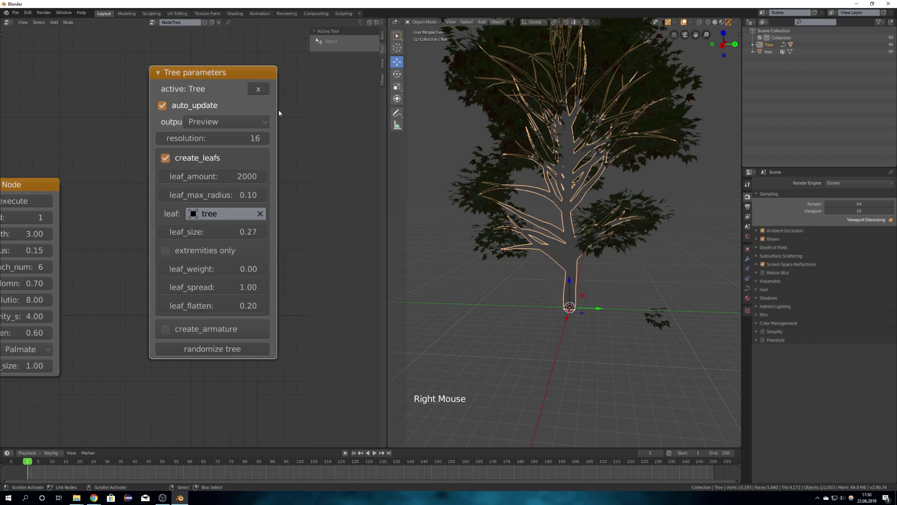
pyautogui.moveTo(309, 121); pyautogui.dragTo(150, 130, button='middle')
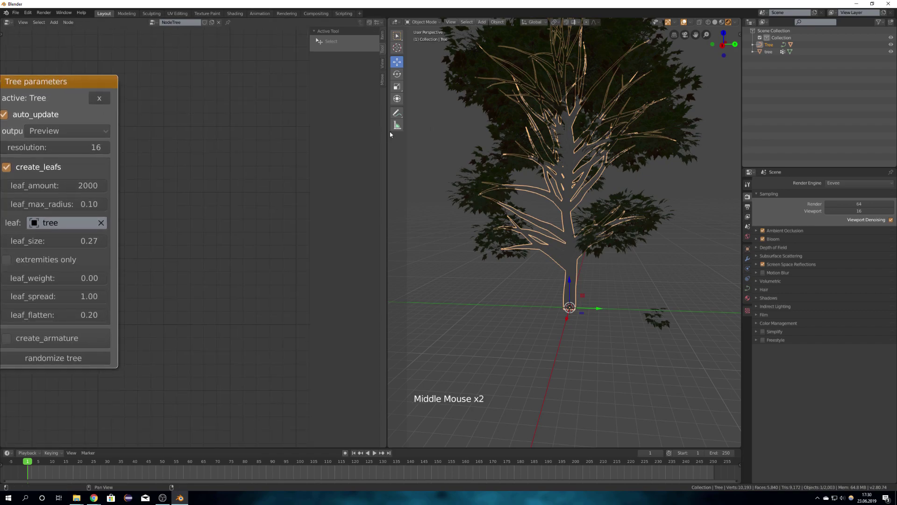
pyautogui.click(383, 80)
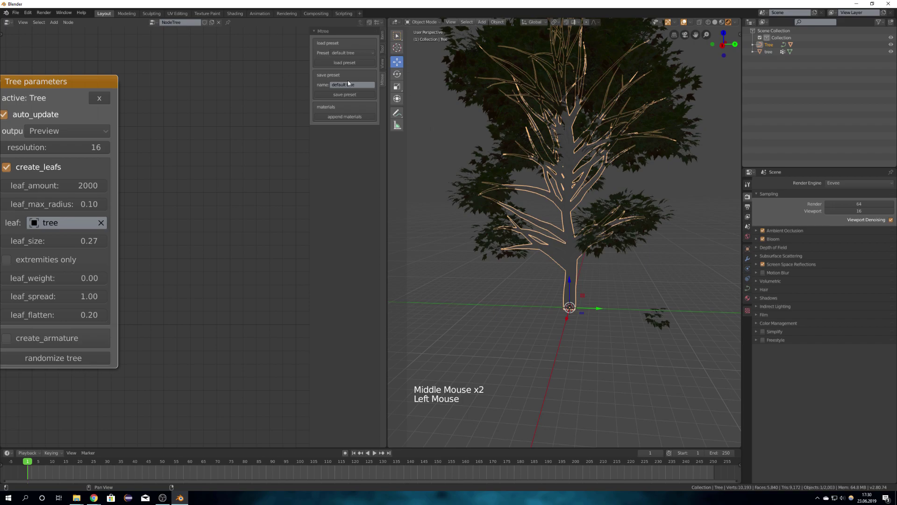
pyautogui.doubleClick(353, 117)
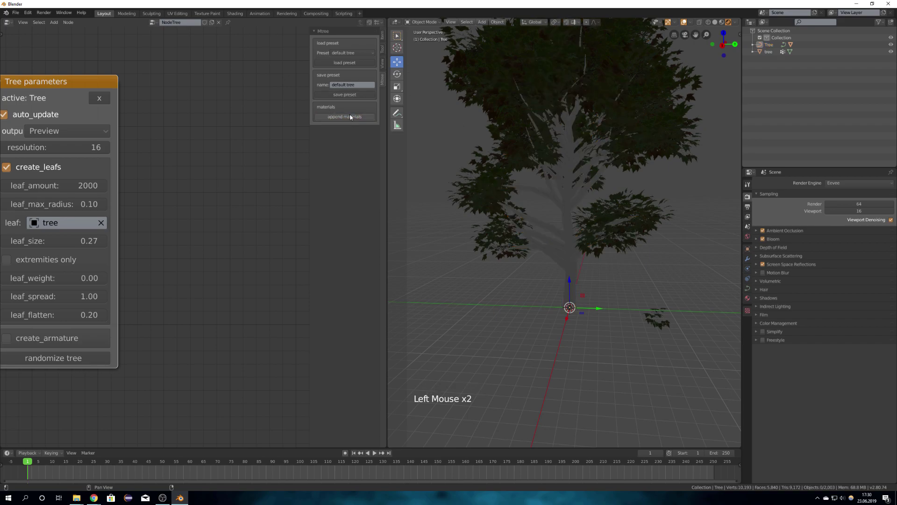
# Assign the oak material to the preview tree's trunk and branches
pyautogui.click(747, 298)
pyautogui.rightClick(570, 210)
pyautogui.scroll(5, 570, 210)
pyautogui.keyDown('shift'); pyautogui.moveTo(570, 211); pyautogui.dragTo(591, 250, button='middle'); pyautogui.keyUp('shift')
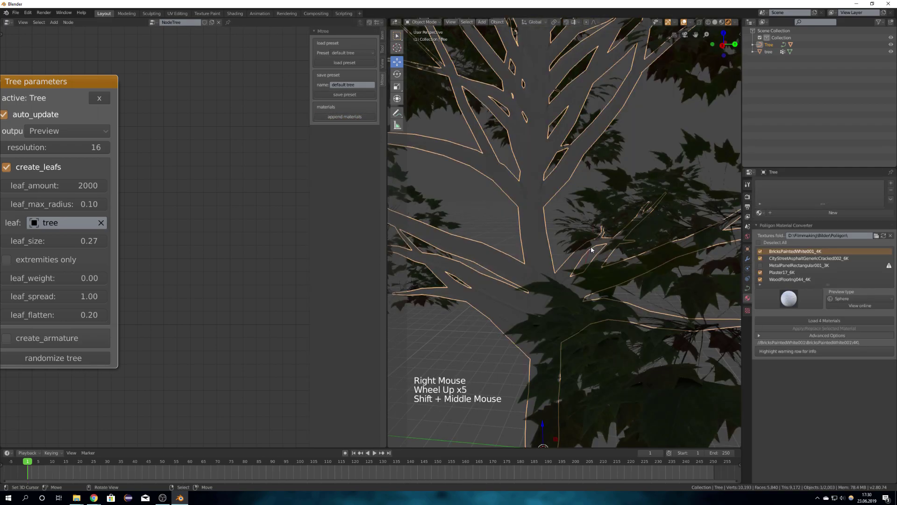
pyautogui.click(759, 213)
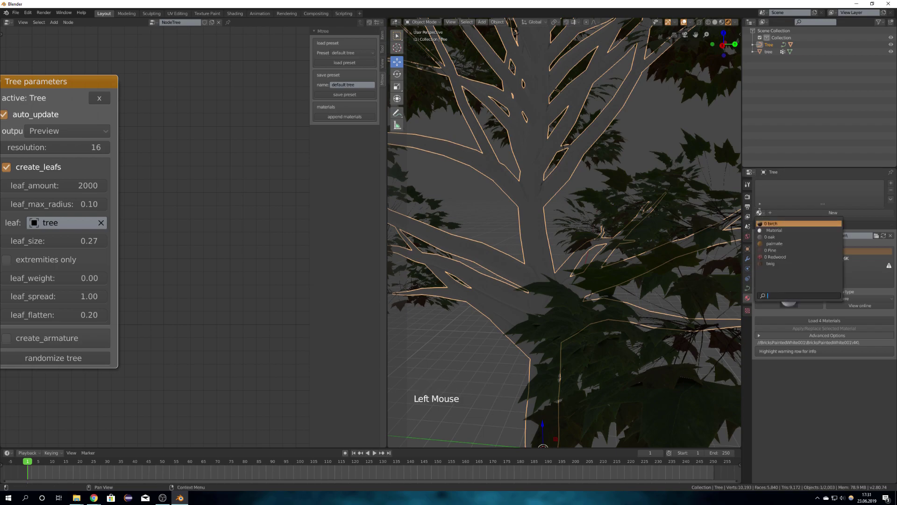
pyautogui.click(771, 237)
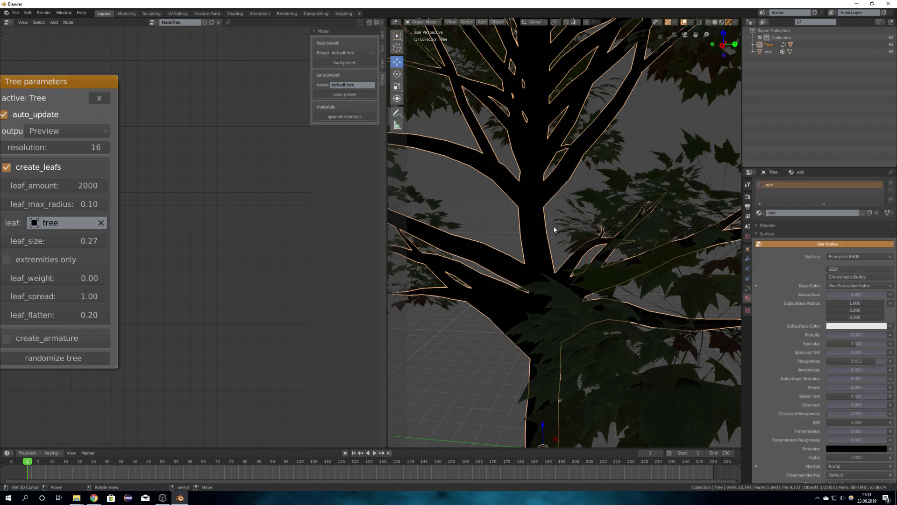
# Replace the preview tree's material with birch and inspect the bark on the trunk and branches
pyautogui.moveTo(553, 231)
pyautogui.mouseDown(button='middle')
pyautogui.moveTo(575, 226)
pyautogui.moveTo(556, 191)
pyautogui.moveTo(566, 235)
pyautogui.mouseUp(button='middle')
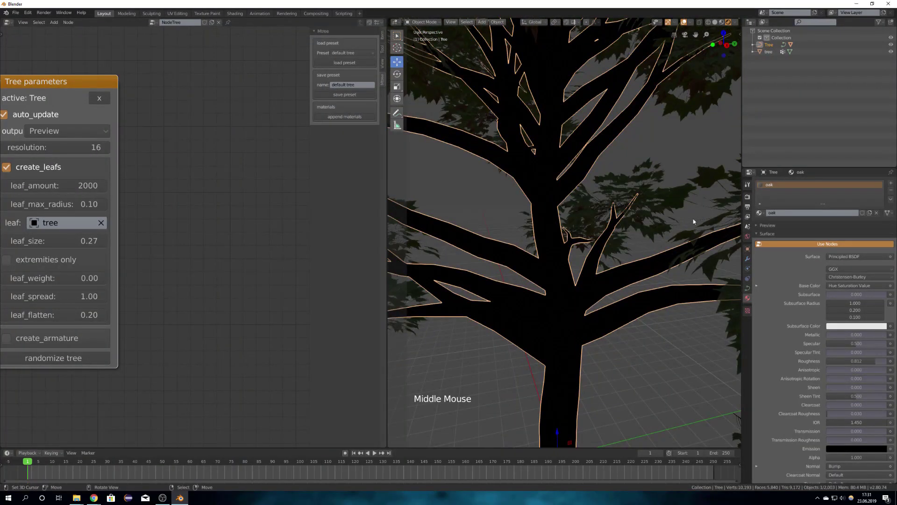
pyautogui.click(759, 214)
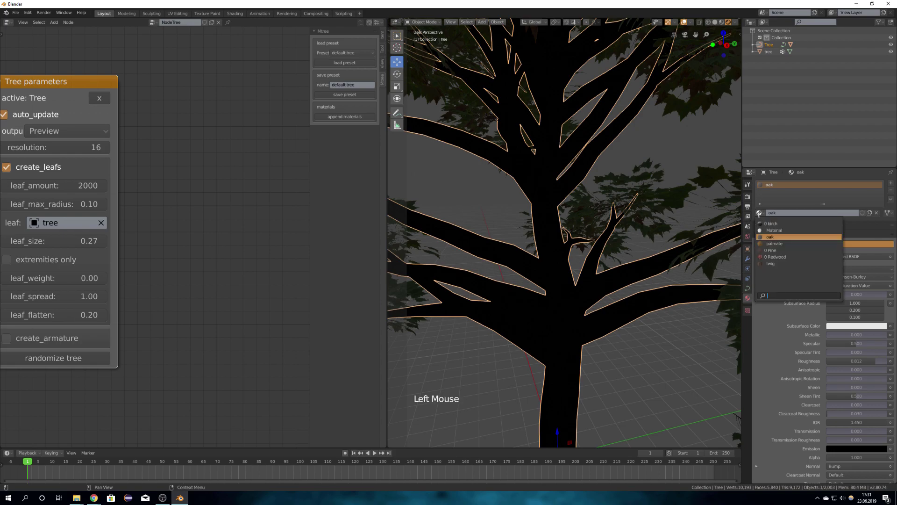
pyautogui.click(771, 224)
pyautogui.scroll(-5, 600, 229)
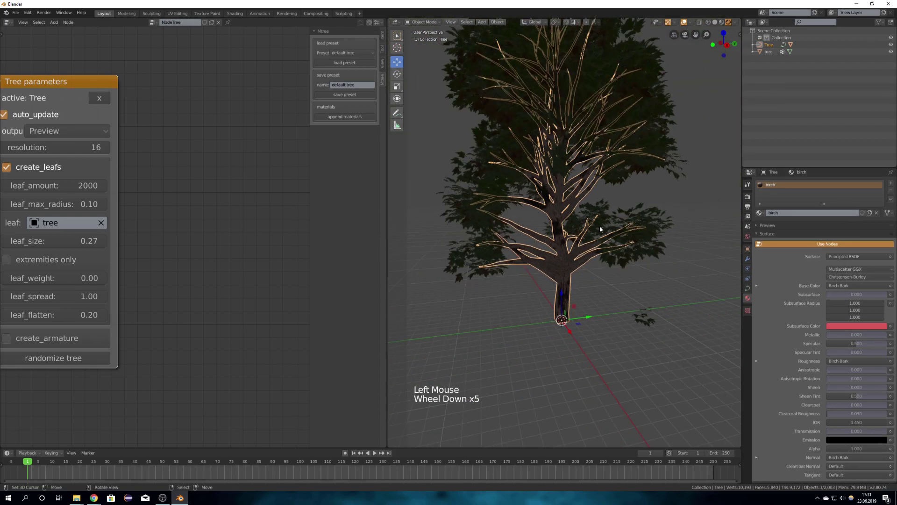
pyautogui.moveTo(600, 229); pyautogui.dragTo(575, 233, button='middle')
pyautogui.scroll(6, 569, 227)
pyautogui.scroll(4, 574, 236)
pyautogui.scroll(-8, 575, 232)
pyautogui.scroll(-4, 575, 232)
pyautogui.scroll(4, 575, 234)
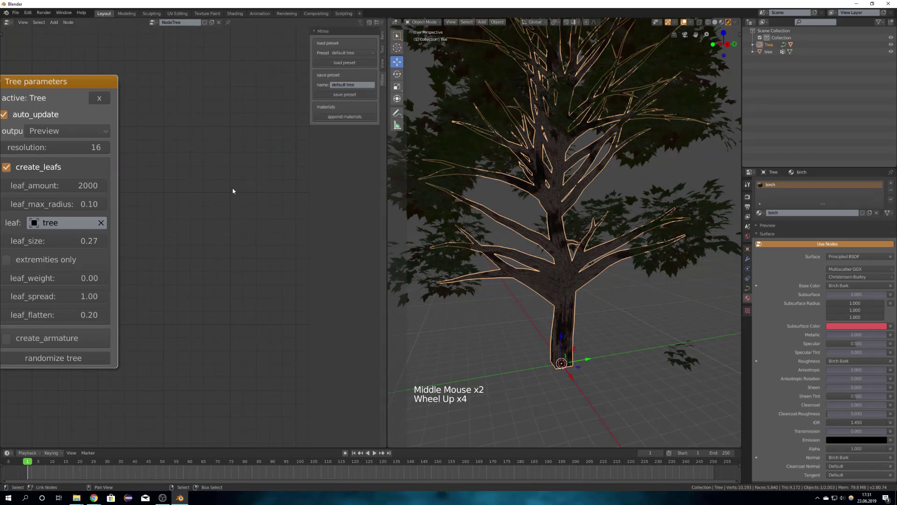
# Widen the Tree parameters node and set its output to Final
pyautogui.moveTo(212, 209); pyautogui.dragTo(288, 248, button='middle')
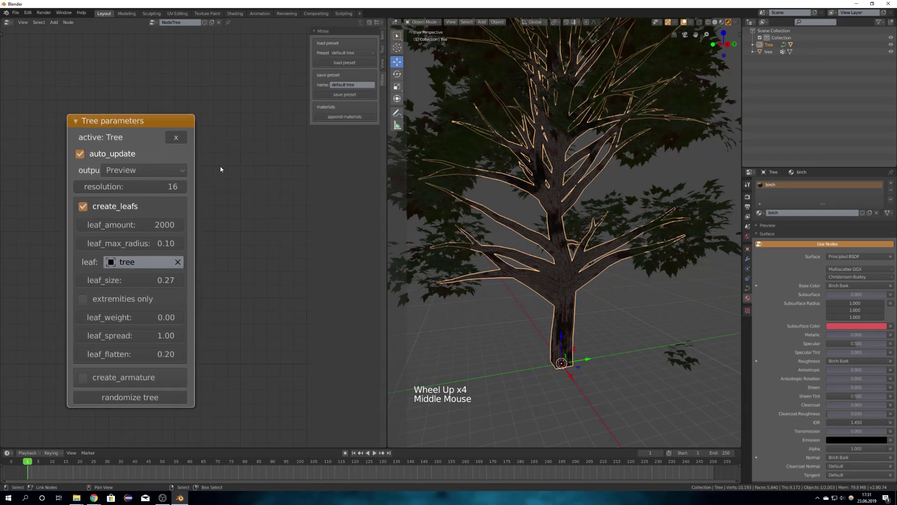
pyautogui.moveTo(195, 167); pyautogui.dragTo(271, 168)
pyautogui.click(105, 171)
pyautogui.click(152, 171)
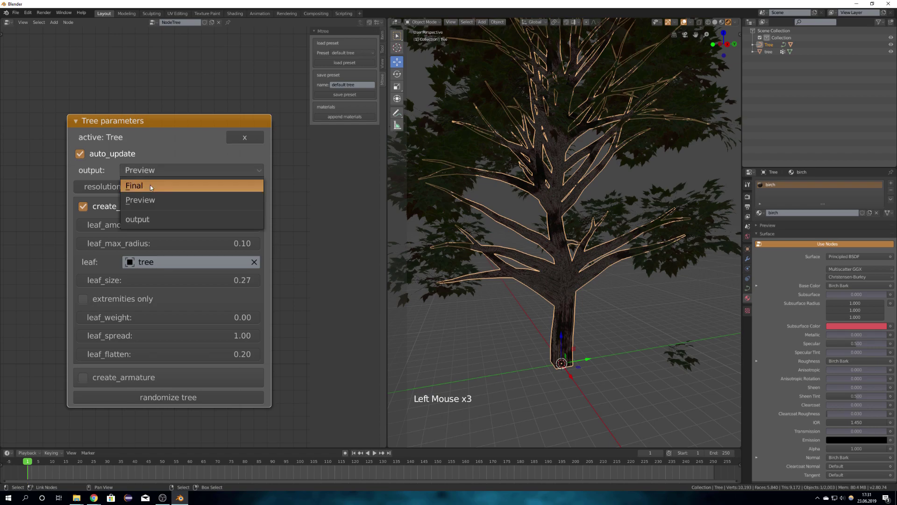
pyautogui.click(148, 181)
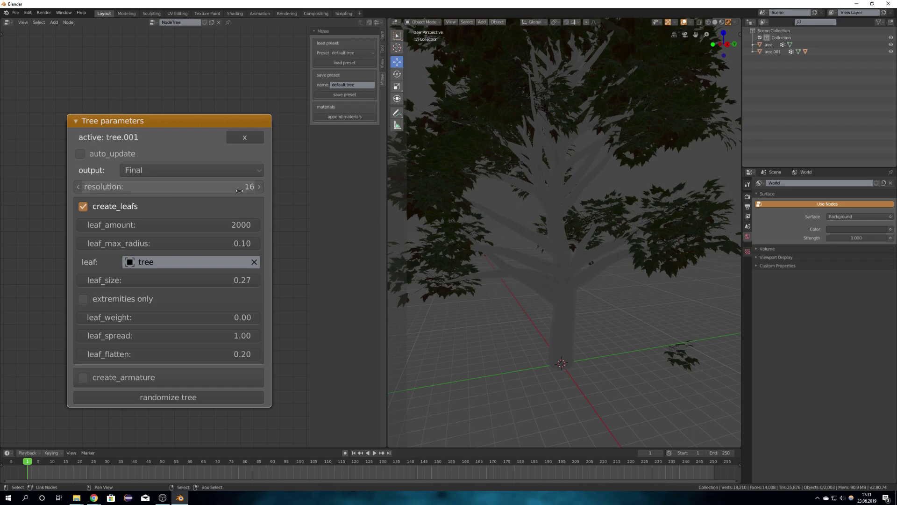
# Raise the final tree's resolution to 53 and update the tree
pyautogui.moveTo(225, 186)
pyautogui.mouseDown()
pyautogui.moveTo(242, 186)
pyautogui.moveTo(225, 183)
pyautogui.mouseUp()
pyautogui.click(212, 170)
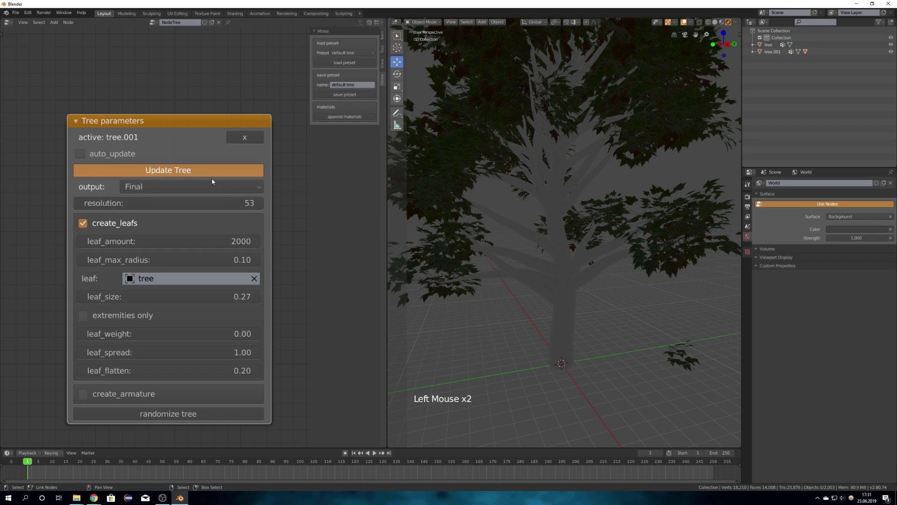
# Assign the birch material to the final tree's trunk and branches
pyautogui.moveTo(535, 258); pyautogui.dragTo(543, 228, button='middle')
pyautogui.rightClick(548, 214)
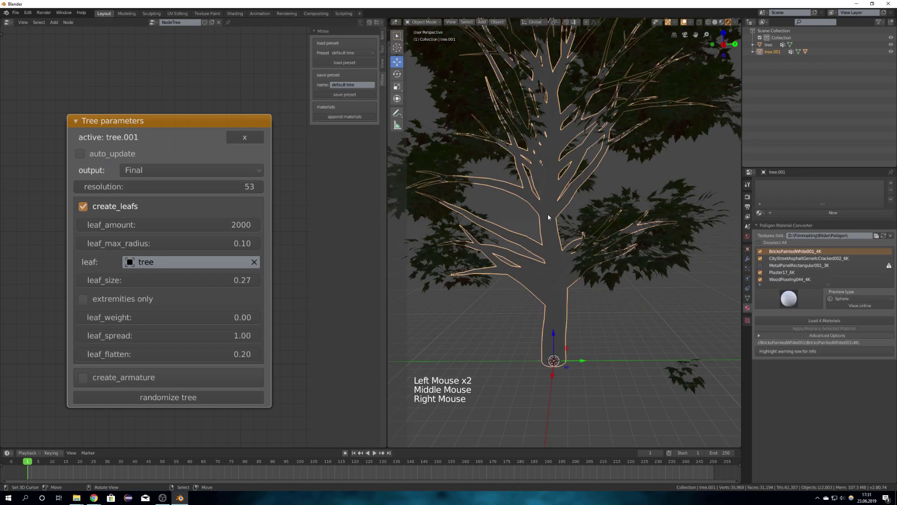
pyautogui.click(760, 214)
pyautogui.click(768, 223)
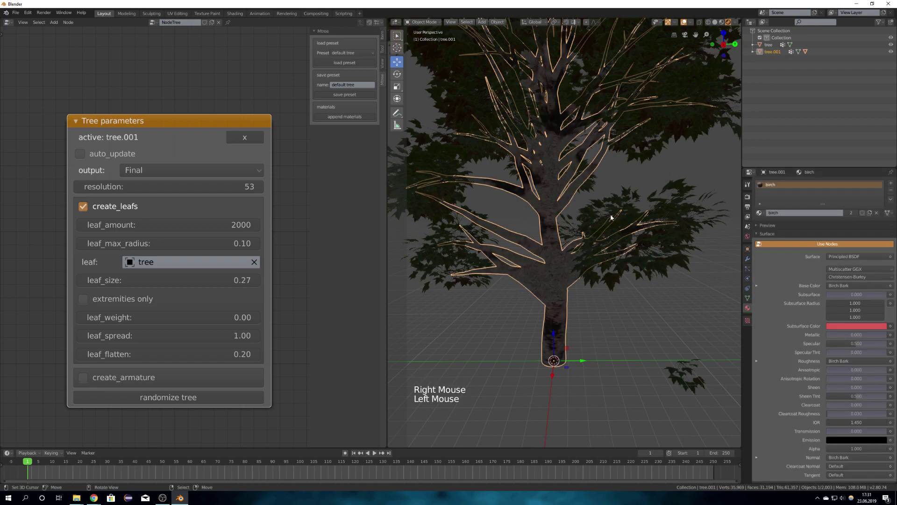
# Examine the birch bark up close and the whole tree with nothing selected
pyautogui.moveTo(557, 242)
pyautogui.mouseDown(button='middle')
pyautogui.moveTo(585, 232)
pyautogui.moveTo(533, 243)
pyautogui.moveTo(516, 259)
pyautogui.moveTo(544, 239)
pyautogui.mouseUp(button='middle')
pyautogui.scroll(6, 585, 231)
pyautogui.scroll(-1, 580, 233)
pyautogui.scroll(3, 532, 241)
pyautogui.scroll(1, 525, 233)
pyautogui.scroll(-12, 525, 233)
pyautogui.press('a')
pyautogui.press('a')
pyautogui.press('a')
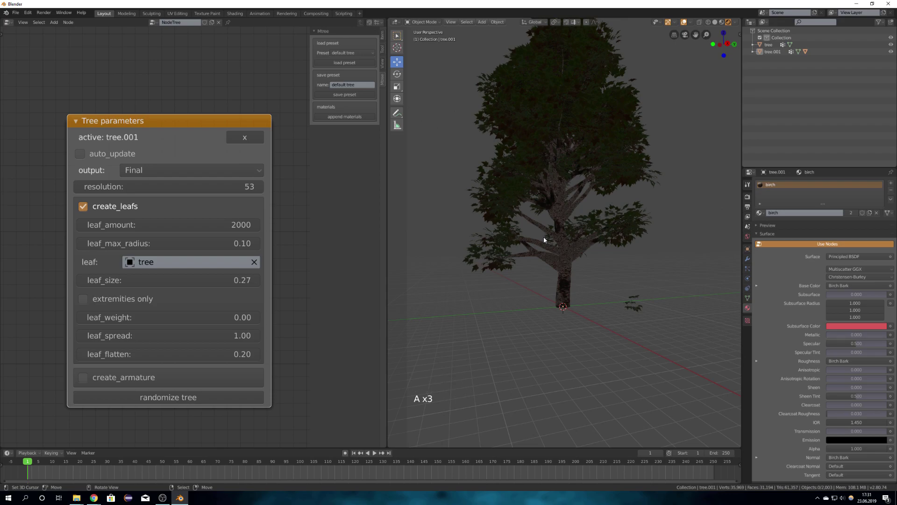
# Open the trunk's birch material in the Shader Editor and move the Birch Bark node farther away from the Principled BSDF
pyautogui.rightClick(559, 242)
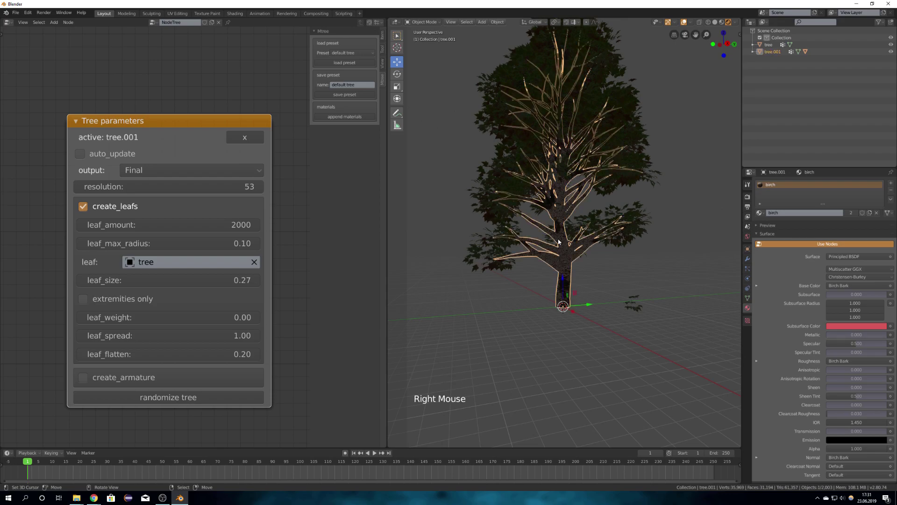
pyautogui.click(7, 22)
pyautogui.click(70, 94)
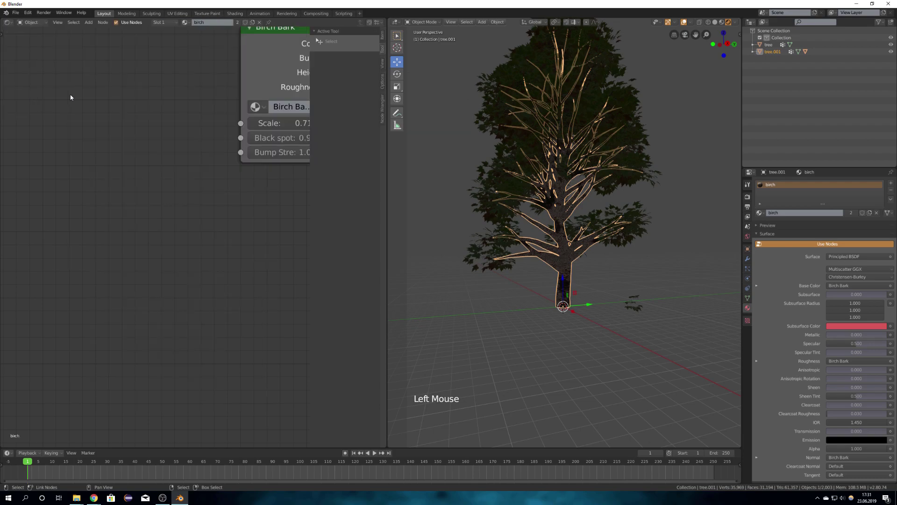
pyautogui.scroll(-9, 128, 113)
pyautogui.moveTo(259, 190); pyautogui.dragTo(141, 211, button='middle')
pyautogui.scroll(-4, 75, 172)
pyautogui.scroll(4, 138, 195)
pyautogui.scroll(1, 139, 196)
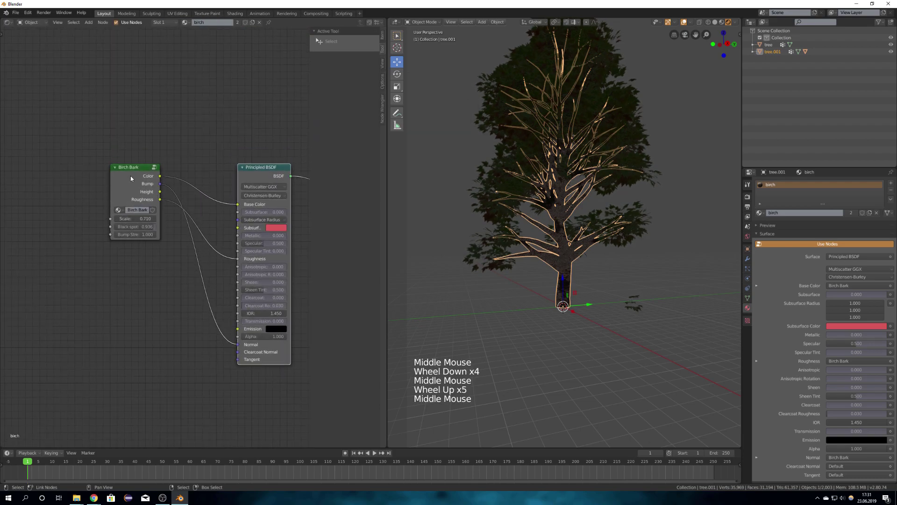
pyautogui.moveTo(124, 181); pyautogui.dragTo(34, 226)
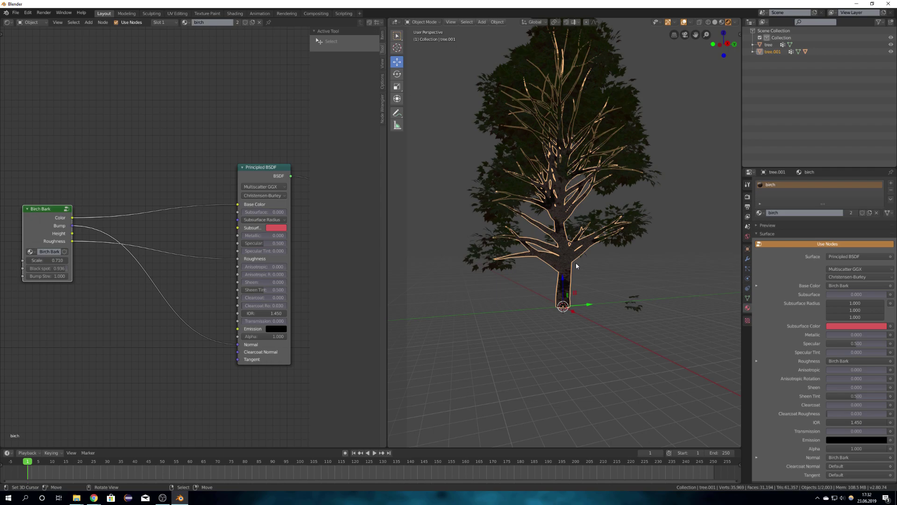
# Bring the Bark_ao.jpg image into the birch material and delete the Birch Bark node group
pyautogui.scroll(5, 576, 262)
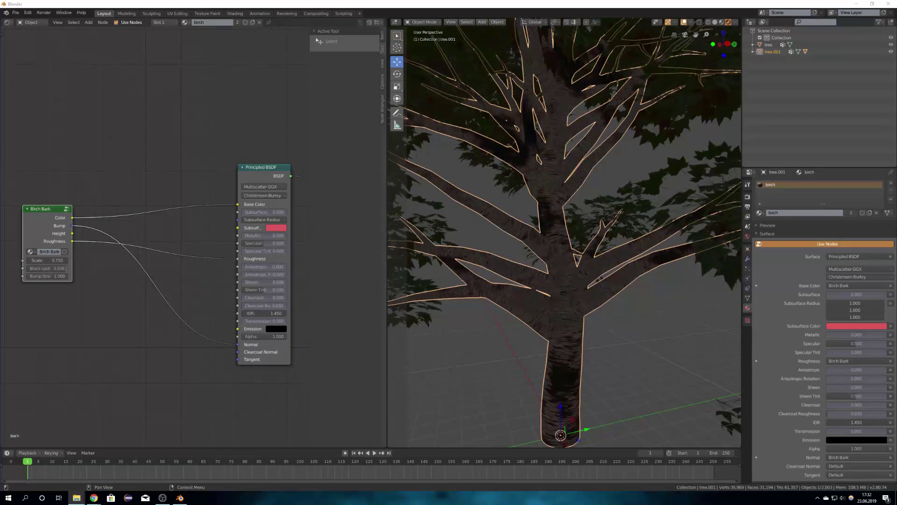
pyautogui.moveTo(113, 131); pyautogui.dragTo(117, 140)
pyautogui.scroll(-3, 117, 140)
pyautogui.moveTo(96, 213); pyautogui.dragTo(147, 220)
pyautogui.press('x')
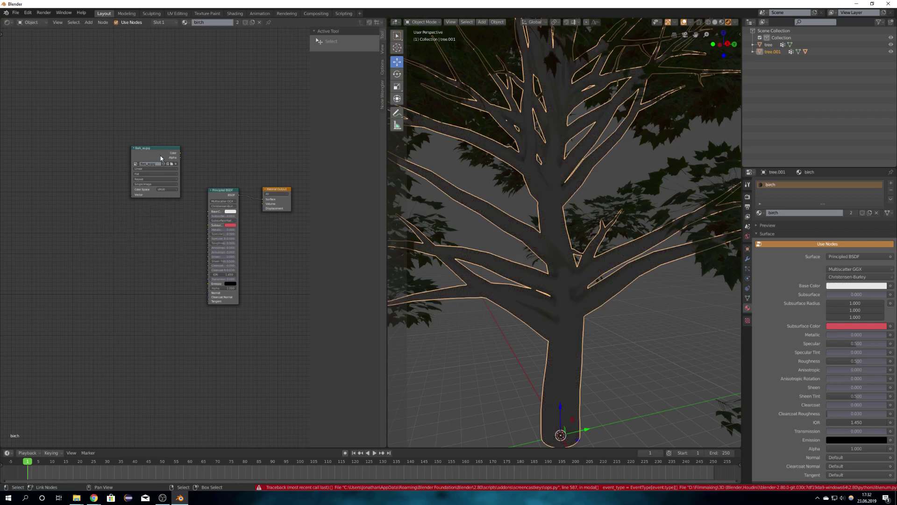
# Add the Bark_diffuseOriginal.jpg, Bark_height.jpg and Bark_normal.jpg images as texture nodes below Bark_ao.jpg
pyautogui.moveTo(161, 156); pyautogui.dragTo(96, 156)
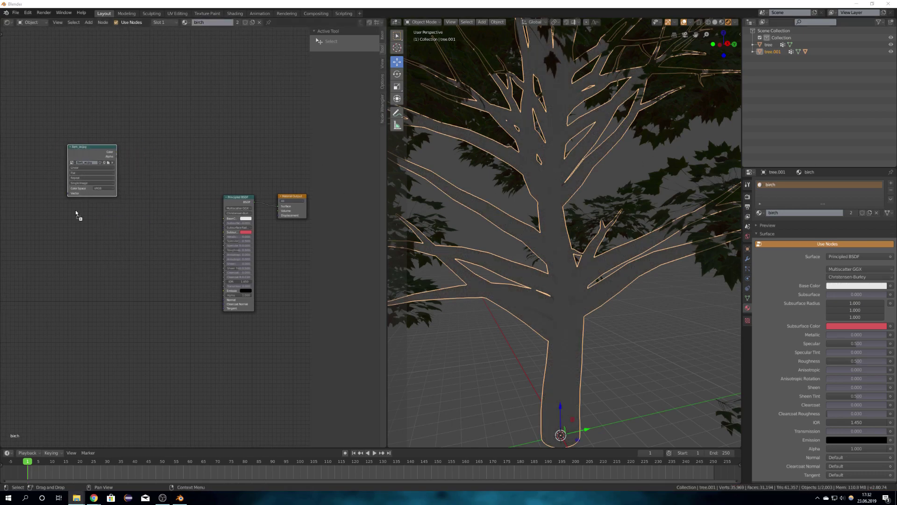
pyautogui.moveTo(76, 212); pyautogui.dragTo(71, 212)
pyautogui.moveTo(1, 280); pyautogui.dragTo(69, 280)
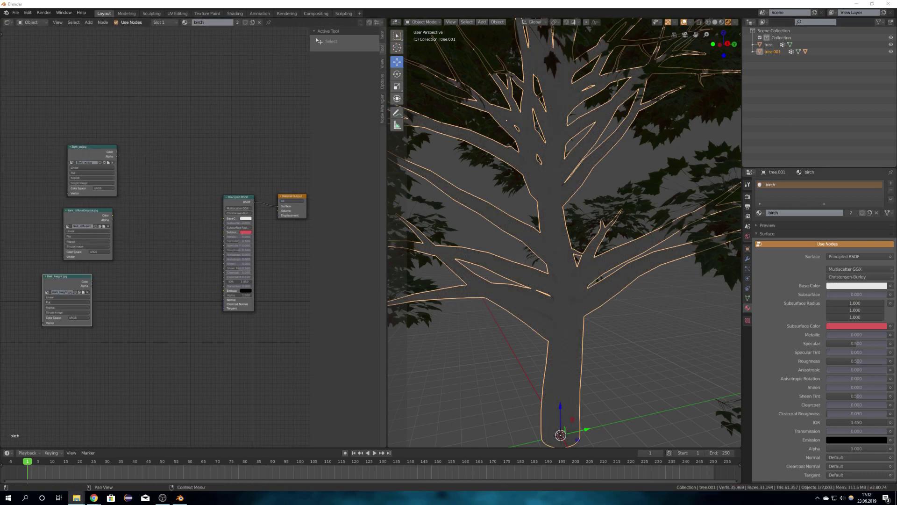
pyautogui.moveTo(71, 342); pyautogui.dragTo(71, 342)
pyautogui.scroll(2, 111, 237)
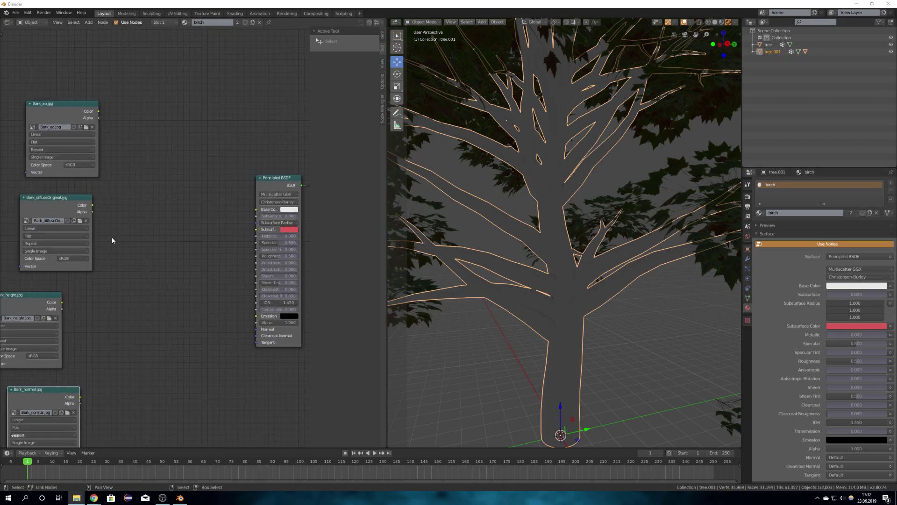
# Place a Texture Coordinate node and a Mapping node before the bark images, with UV feeding the Mapping vector
pyautogui.moveTo(124, 250); pyautogui.dragTo(211, 251, button='middle')
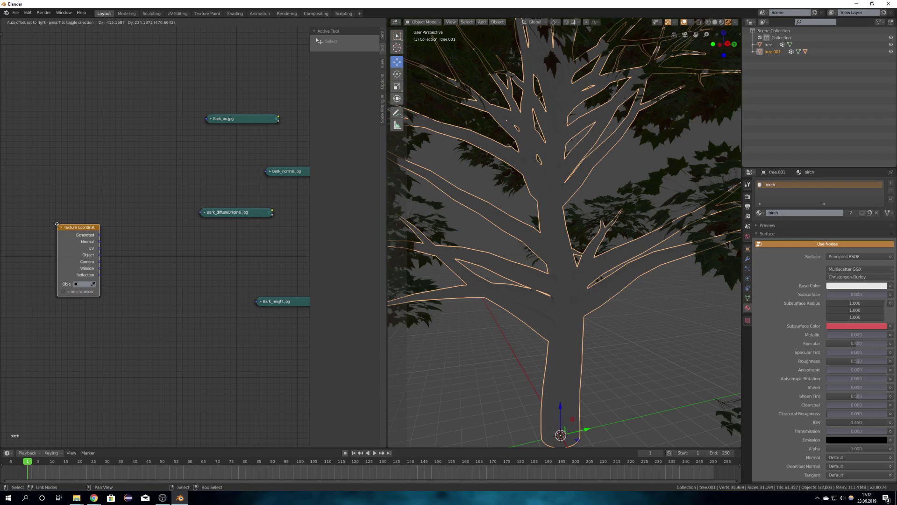
pyautogui.click(57, 225)
pyautogui.moveTo(81, 232); pyautogui.dragTo(19, 222)
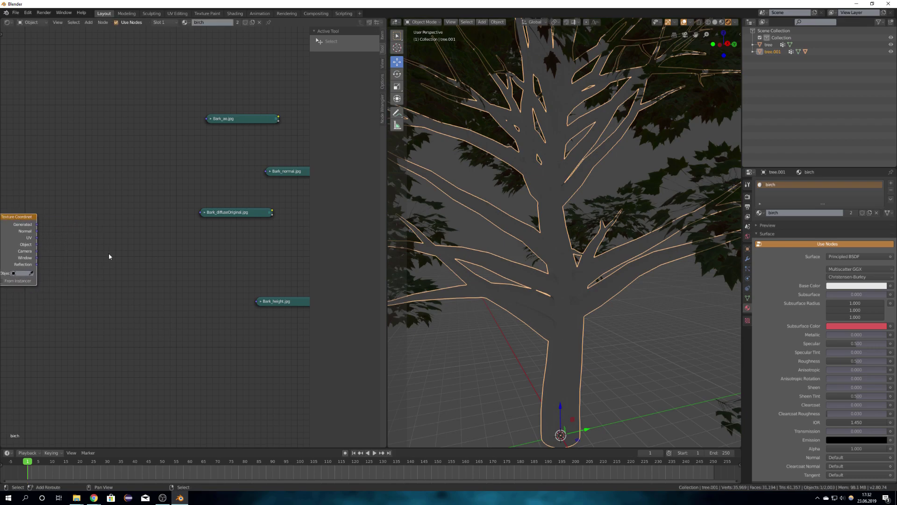
pyautogui.hotkey('shift', 'a')
pyautogui.click(108, 253)
pyautogui.write('mappin')
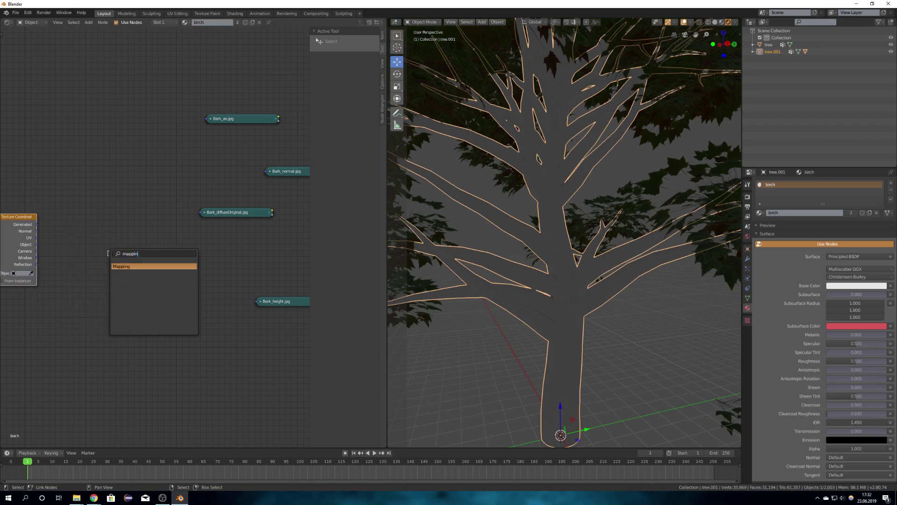
pyautogui.press('Return')
pyautogui.click(68, 210)
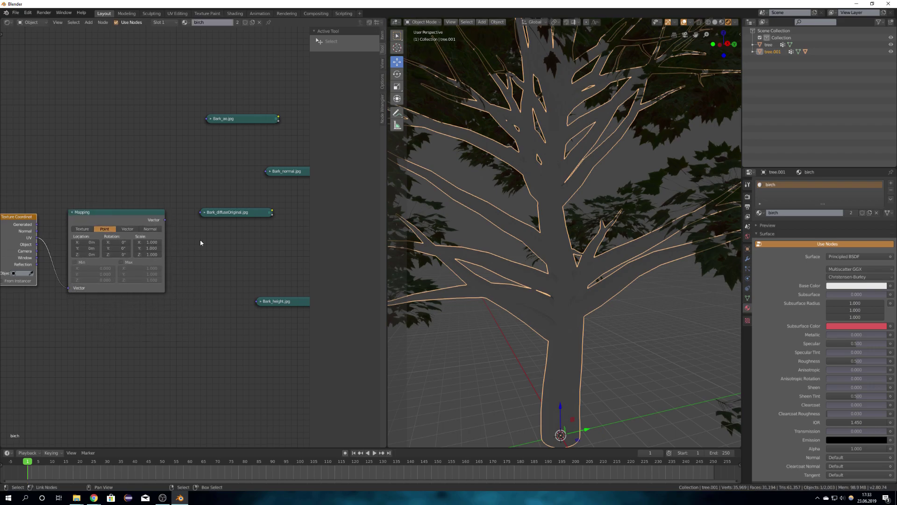
# Connect the Mapping node's vector output to the bark image textures
pyautogui.moveTo(200, 242); pyautogui.dragTo(95, 261, button='middle')
pyautogui.moveTo(73, 233); pyautogui.dragTo(114, 131)
pyautogui.moveTo(73, 233); pyautogui.dragTo(173, 184)
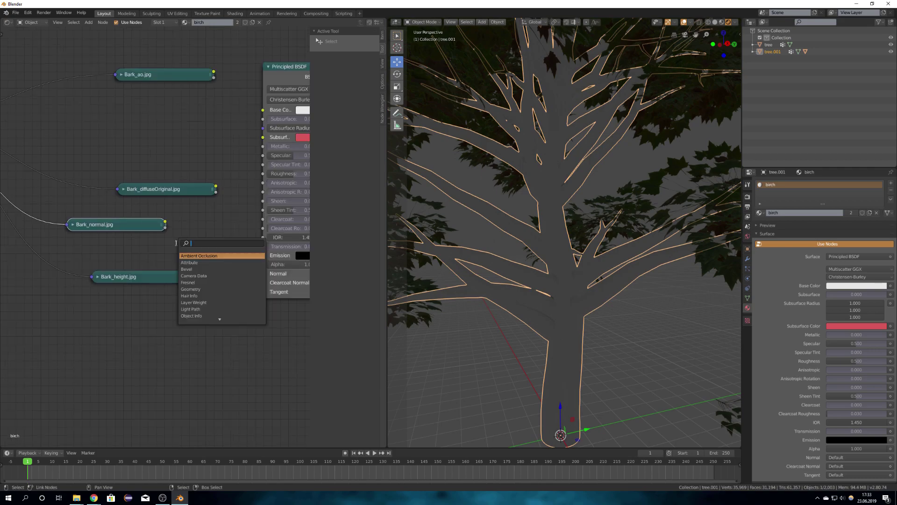
# Add a Normal Map node, feed its color from Bark_normal.jpg, and move the normal and height textures clear of it
pyautogui.write('norm')
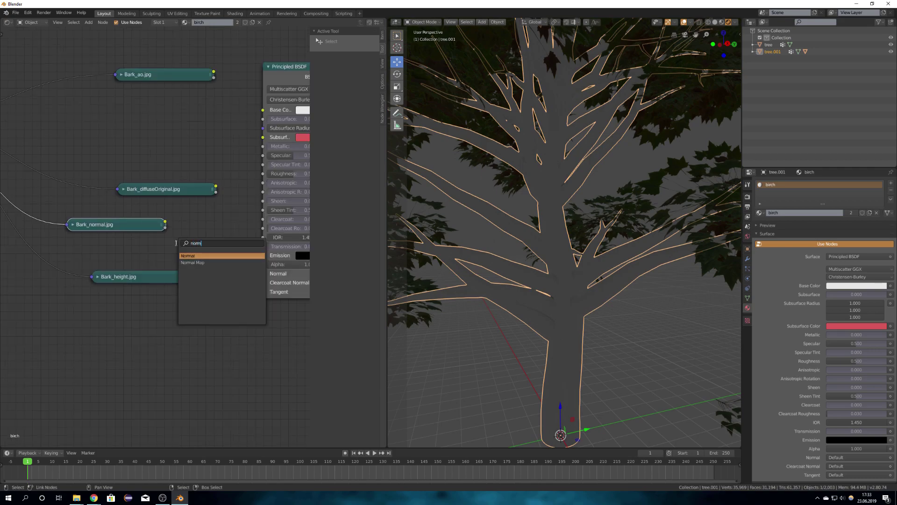
pyautogui.press('Down')
pyautogui.press('Return')
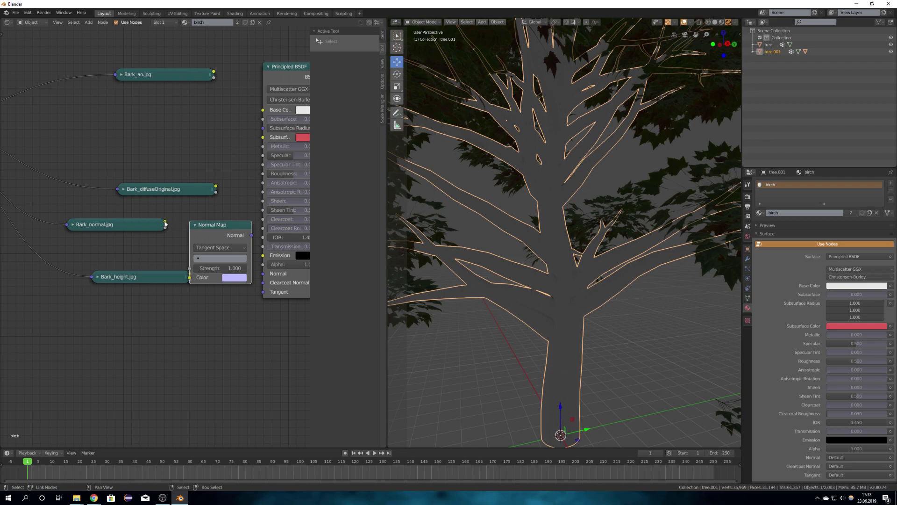
pyautogui.moveTo(165, 224); pyautogui.dragTo(190, 277)
pyautogui.moveTo(128, 228); pyautogui.dragTo(103, 233)
pyautogui.moveTo(130, 277); pyautogui.dragTo(87, 342)
# Set the Normal Map strength to 0.5 and connect it to the Principled BSDF's Normal input
pyautogui.doubleClick(219, 268)
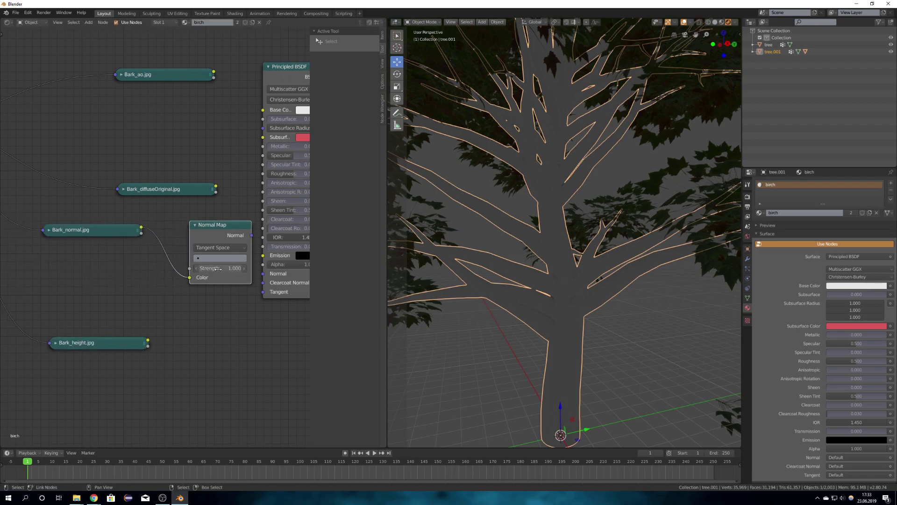
pyautogui.write('0.5')
pyautogui.press('Return')
pyautogui.moveTo(227, 277); pyautogui.dragTo(196, 268)
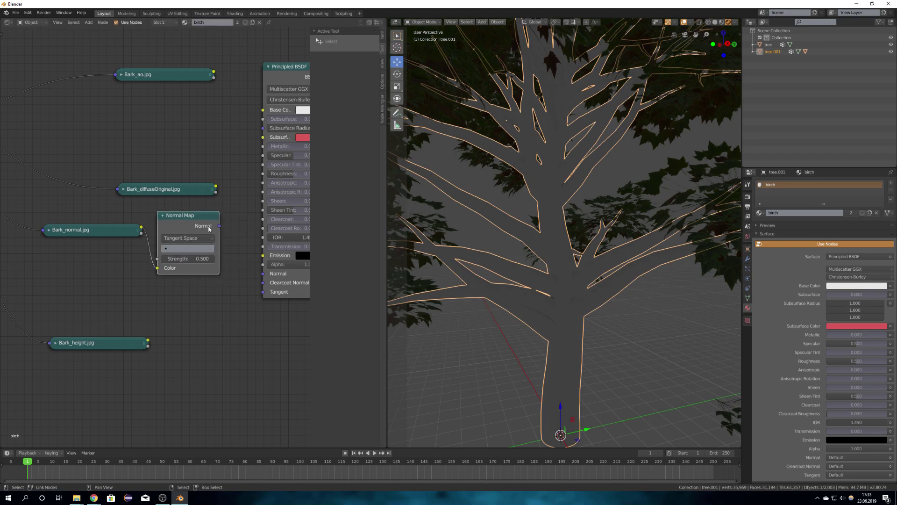
pyautogui.moveTo(219, 226); pyautogui.dragTo(262, 273)
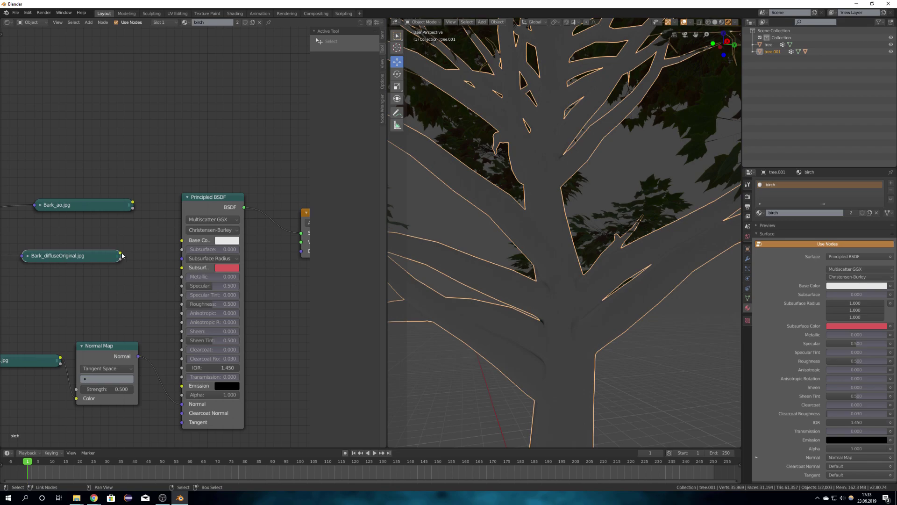
# Connect Bark_diffuseOriginal.jpg to the Principled BSDF's Base Color and inspect the bark on the tree
pyautogui.moveTo(121, 255); pyautogui.dragTo(183, 241)
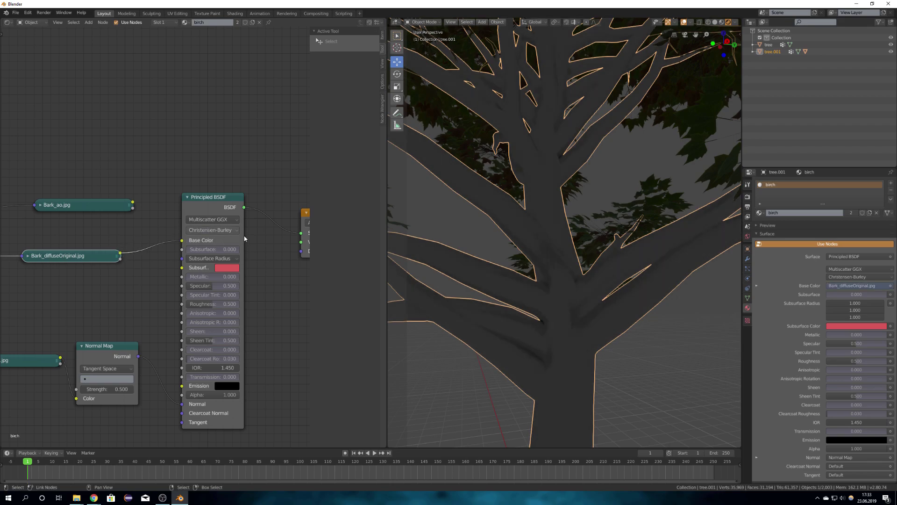
pyautogui.scroll(-2, 520, 252)
pyautogui.scroll(-3, 556, 267)
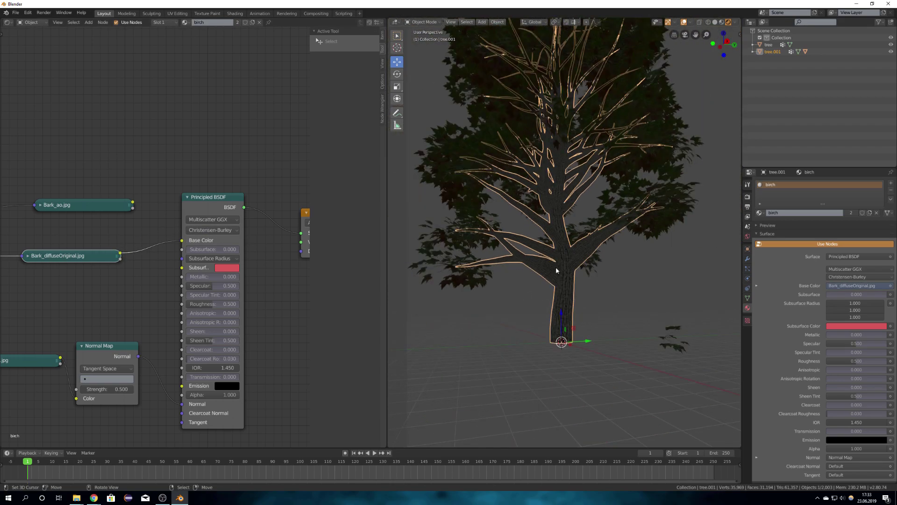
pyautogui.scroll(6, 556, 269)
pyautogui.scroll(-1, 535, 278)
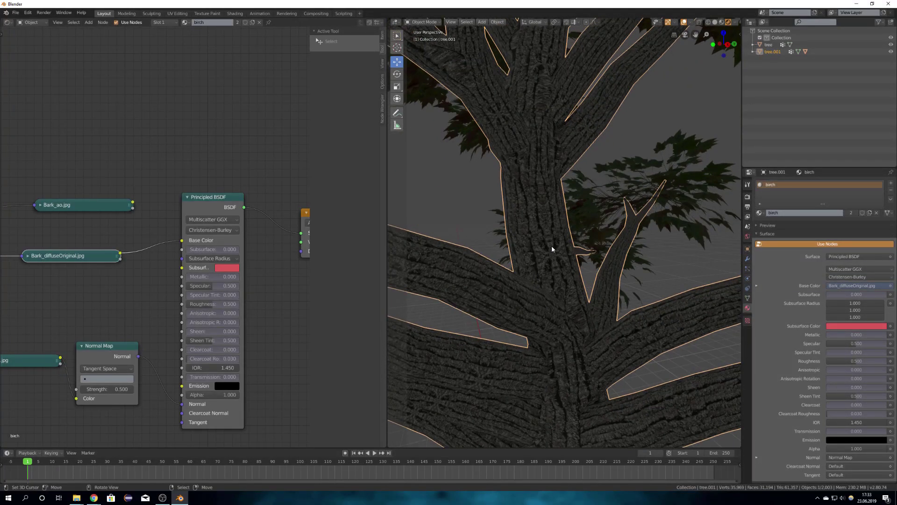
pyautogui.scroll(-5, 554, 250)
pyautogui.hotkey('alt', 'a')
pyautogui.scroll(-5, 560, 254)
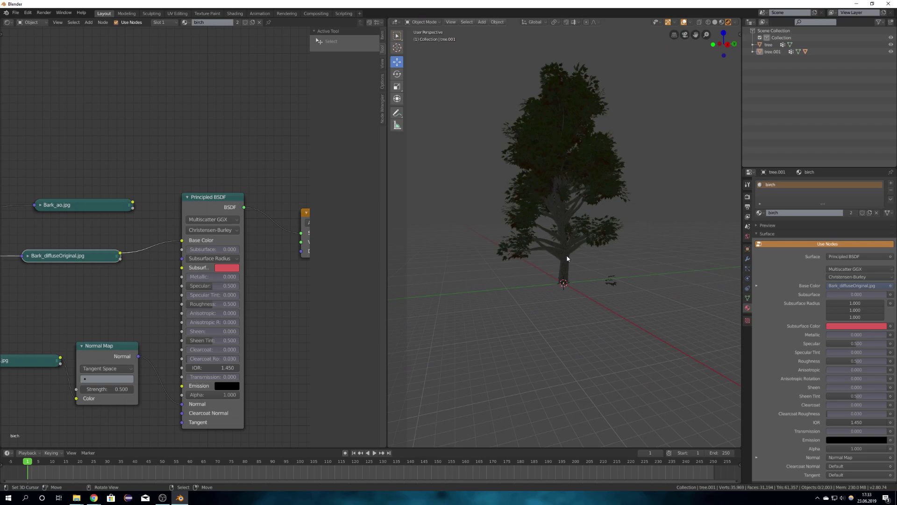
pyautogui.scroll(7, 567, 259)
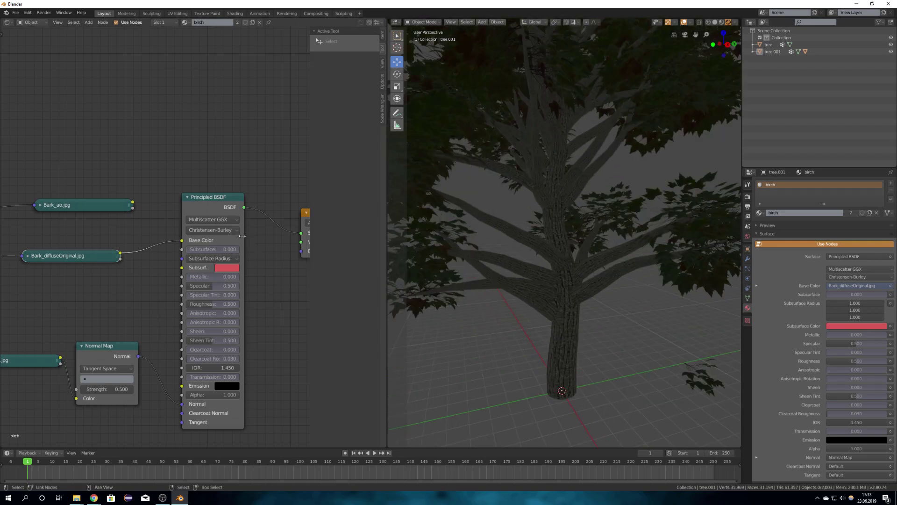
# Widen the Principled BSDF node and insert a MixRGB node between Bark_diffuseOriginal.jpg and its Base Color
pyautogui.moveTo(242, 236); pyautogui.dragTo(287, 236)
pyautogui.moveTo(137, 228); pyautogui.dragTo(208, 220, button='middle')
pyautogui.moveTo(144, 200); pyautogui.dragTo(121, 200)
pyautogui.hotkey('shift', 'a')
pyautogui.click(220, 142)
pyautogui.write('mix')
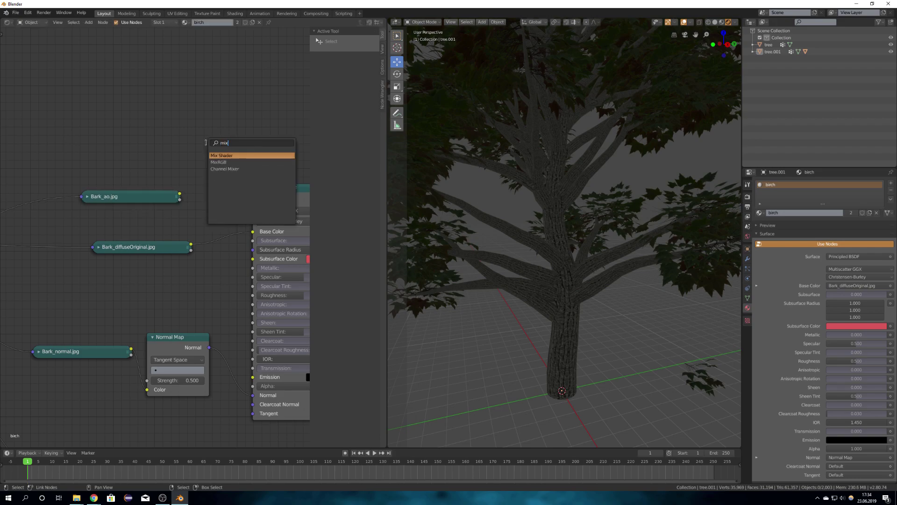
pyautogui.write('rgb')
pyautogui.press('Return')
pyautogui.click(233, 242)
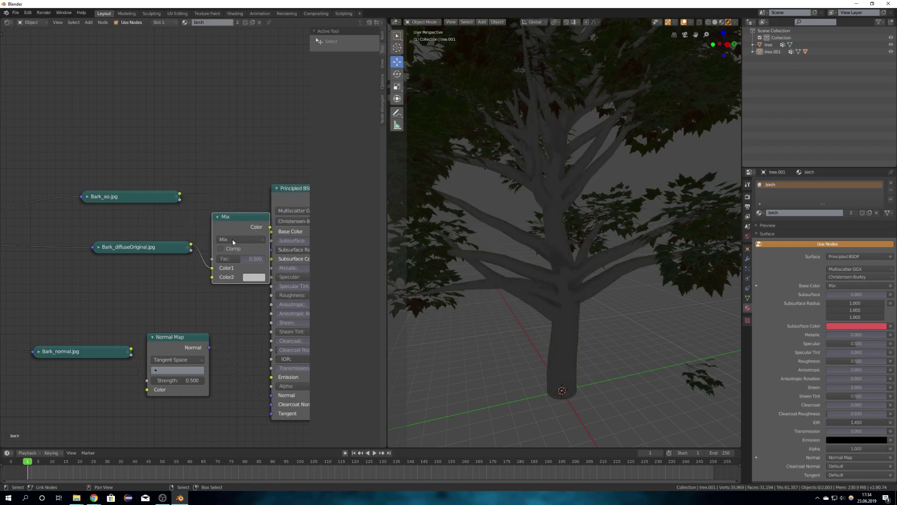
# Place Bark_ao.jpg below the diffuse texture and set the mix node's blend mode to Multiply
pyautogui.moveTo(164, 246); pyautogui.dragTo(149, 254)
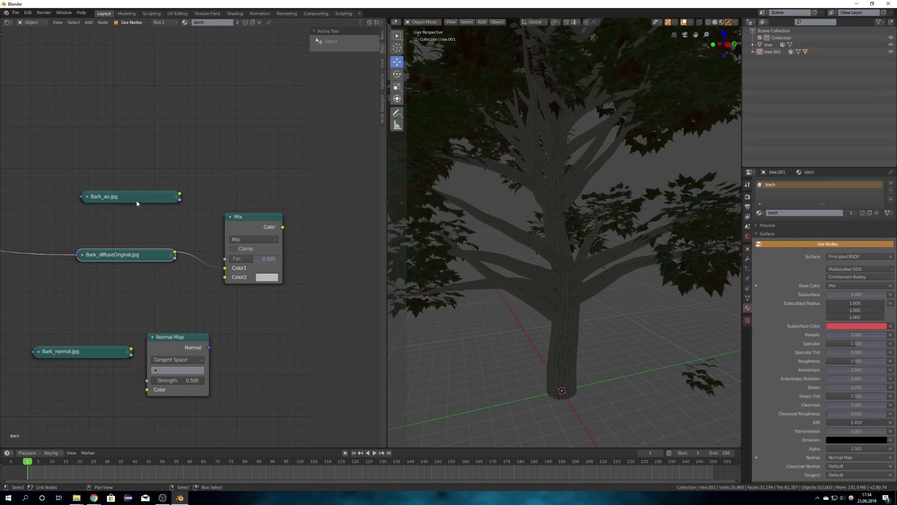
pyautogui.moveTo(137, 203); pyautogui.dragTo(132, 296)
pyautogui.click(262, 240)
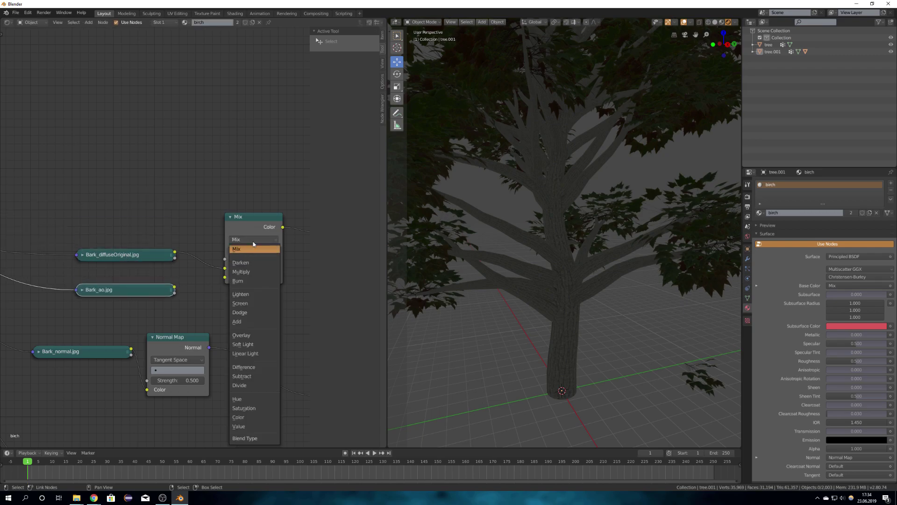
pyautogui.click(247, 272)
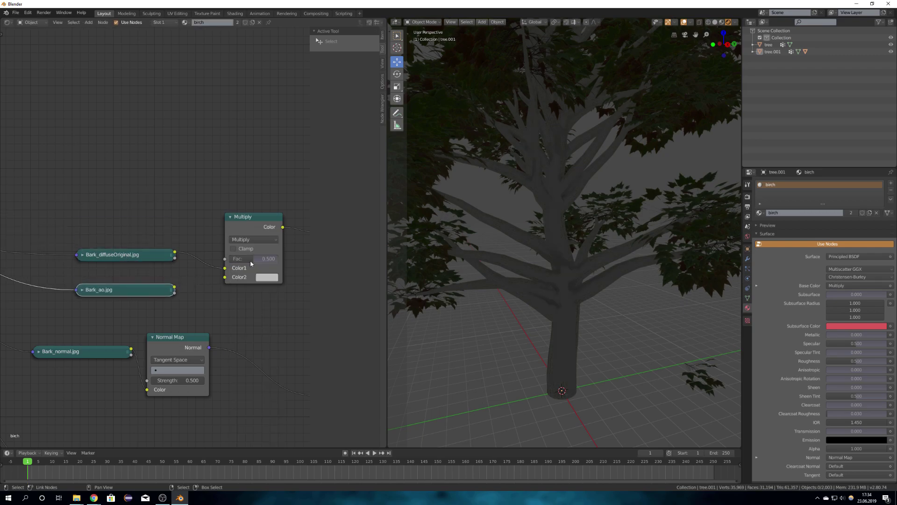
# Connect Bark_ao.jpg to the Multiply node's Color2, set its factor to 1.000, and inspect the bark
pyautogui.moveTo(175, 288); pyautogui.dragTo(281, 259)
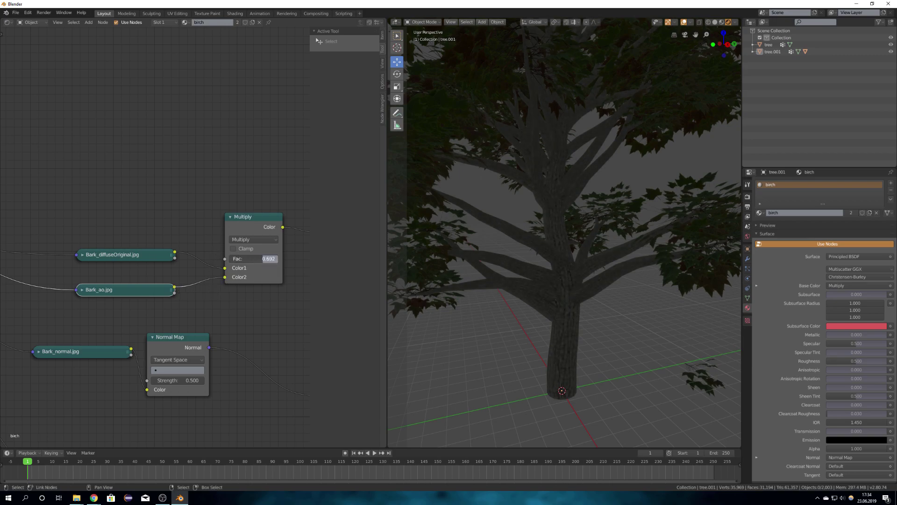
pyautogui.moveTo(537, 243); pyautogui.dragTo(529, 252, button='middle')
pyautogui.scroll(5, 530, 252)
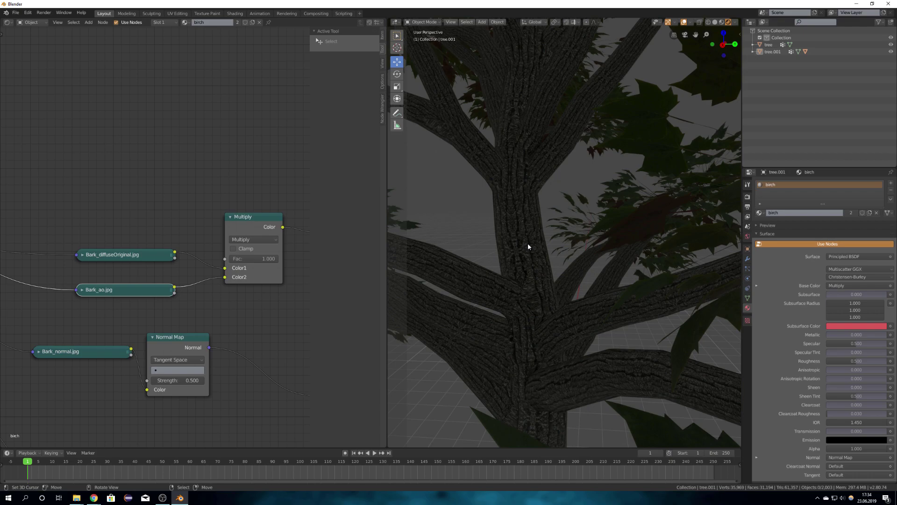
pyautogui.scroll(-5, 548, 284)
pyautogui.scroll(-4, 206, 290)
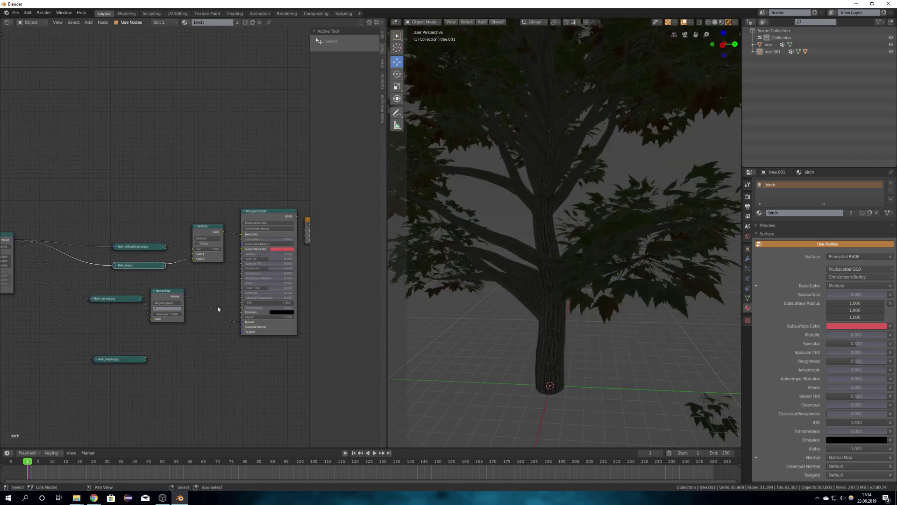
# Move the Material Output node below the Principled BSDF and shift Bark_height.jpg down to line up with it
pyautogui.moveTo(217, 308); pyautogui.dragTo(114, 306, button='middle')
pyautogui.moveTo(213, 208); pyautogui.dragTo(240, 346)
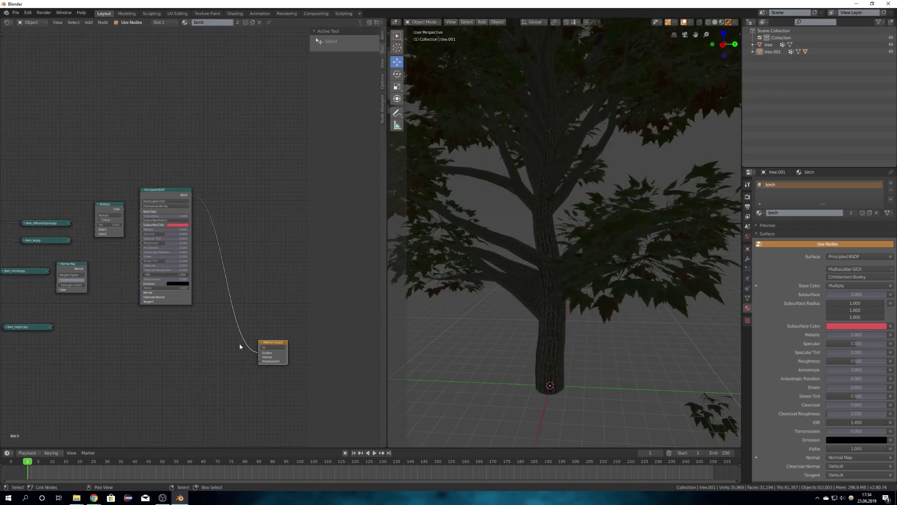
pyautogui.moveTo(31, 327); pyautogui.dragTo(69, 347)
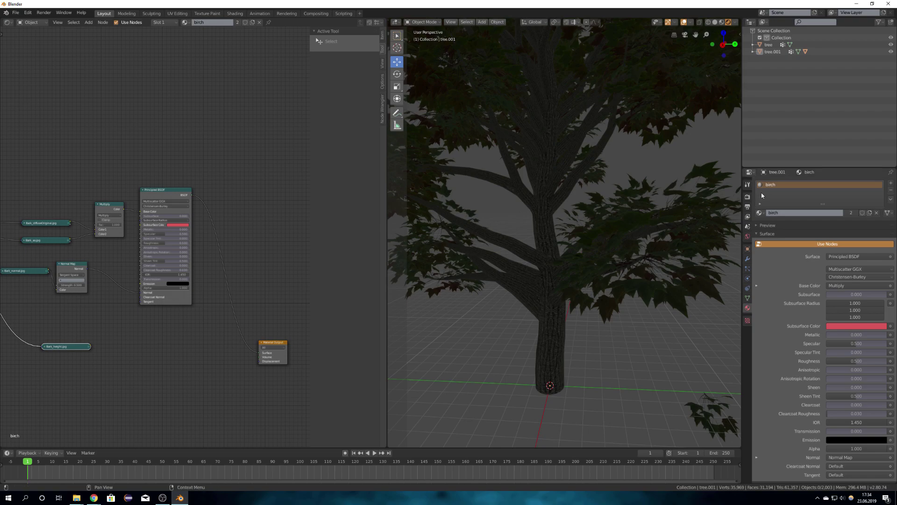
# Switch the render engine to Cycles and set its feature set to Experimental
pyautogui.click(747, 197)
pyautogui.click(852, 183)
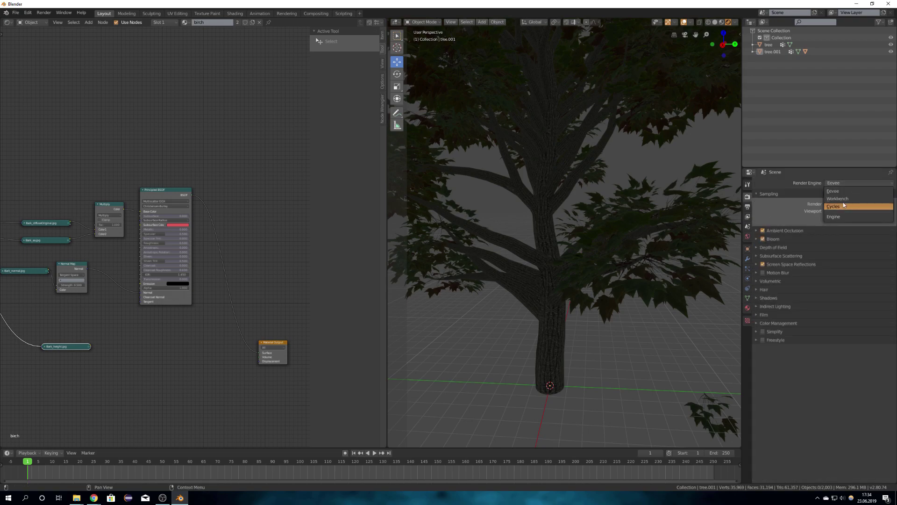
pyautogui.click(843, 204)
pyautogui.click(847, 201)
pyautogui.click(841, 208)
pyautogui.click(848, 192)
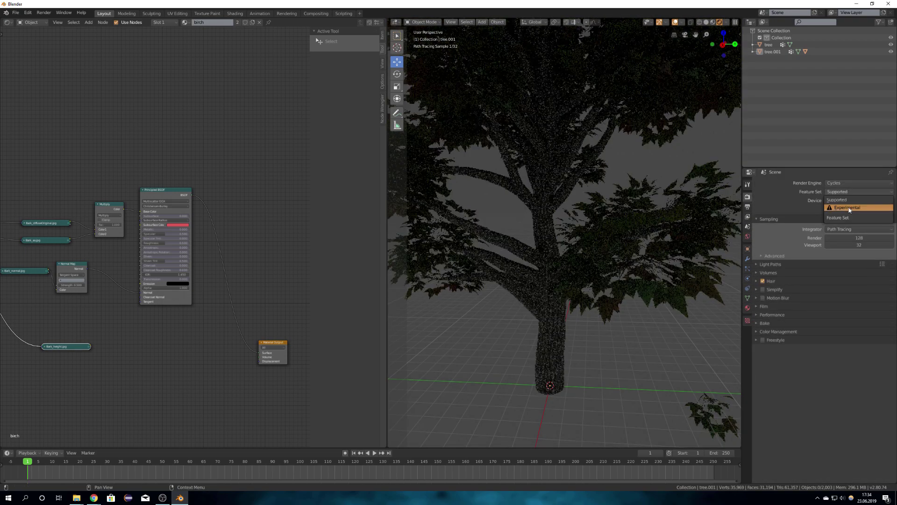
pyautogui.click(841, 206)
# Set the birch material's surface displacement method to Displacement and Bump
pyautogui.click(747, 308)
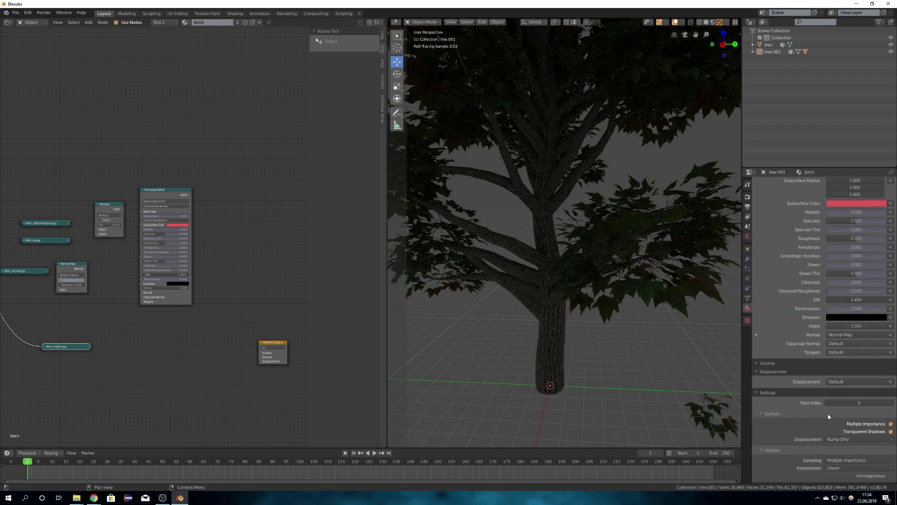
pyautogui.click(842, 442)
pyautogui.click(853, 463)
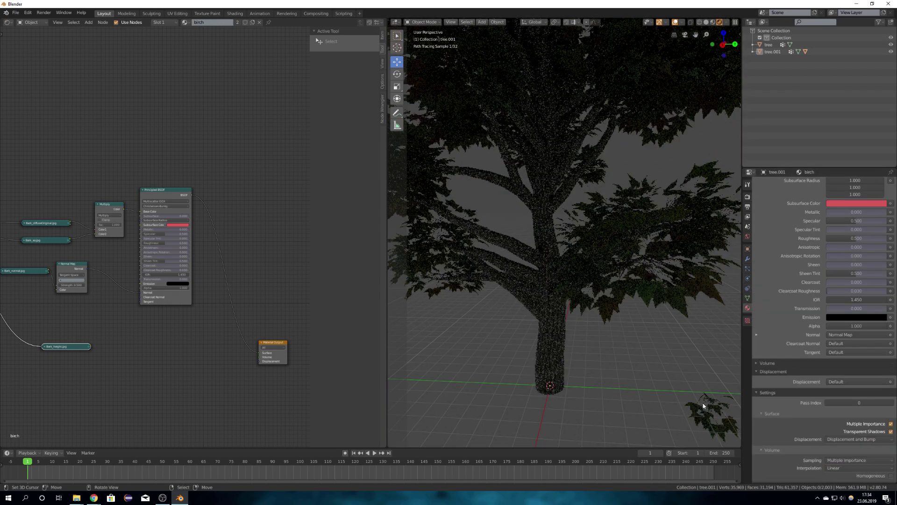
pyautogui.scroll(2, 731, 267)
pyautogui.click(747, 259)
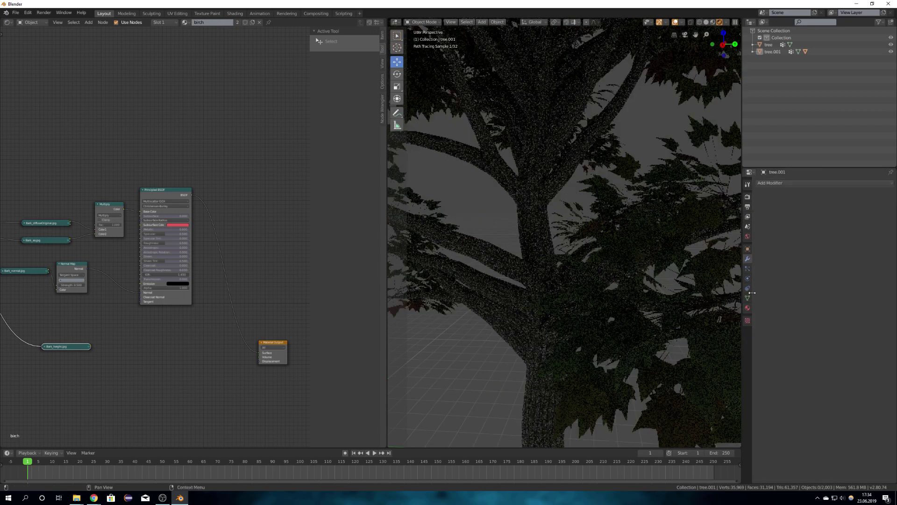
pyautogui.click(747, 308)
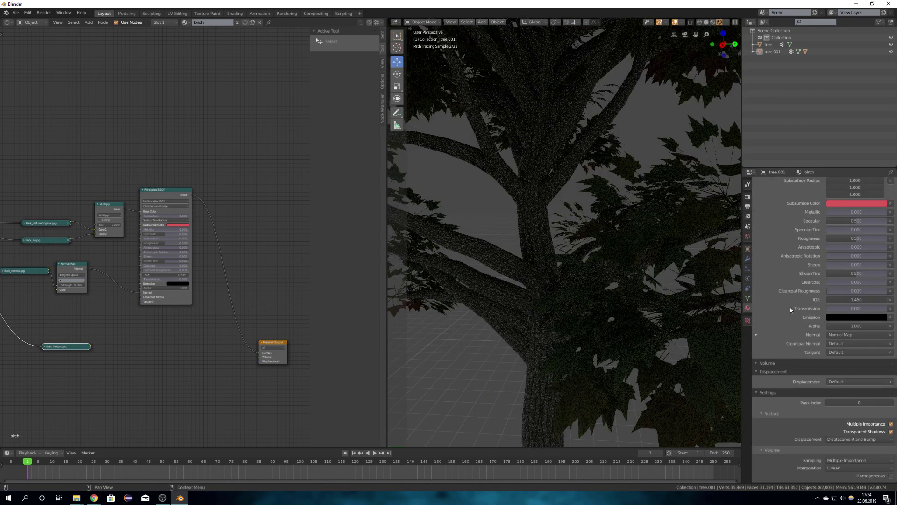
# Add a Displacement node, feed Bark_height.jpg into its Height, and connect its output to the Material Output's Displacement
pyautogui.moveTo(185, 364); pyautogui.dragTo(190, 339, button='middle')
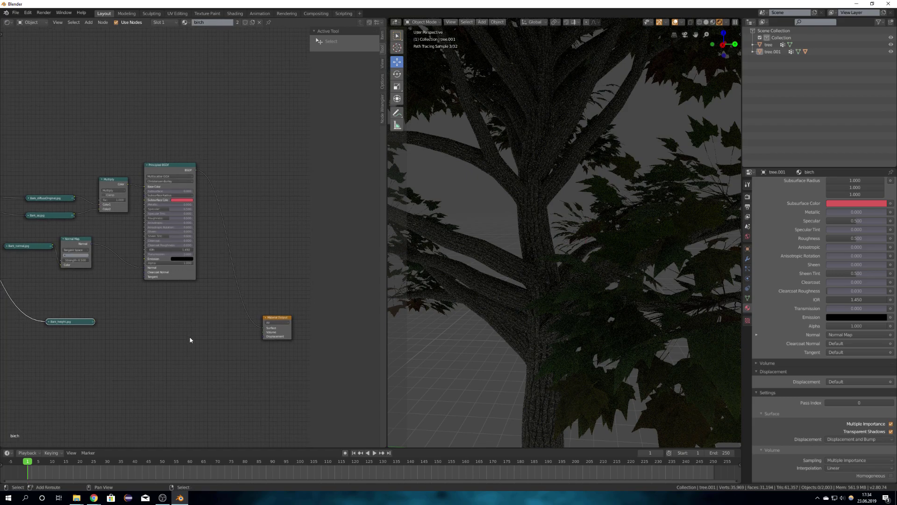
pyautogui.hotkey('shift', 'a')
pyautogui.click(188, 333)
pyautogui.write('dis')
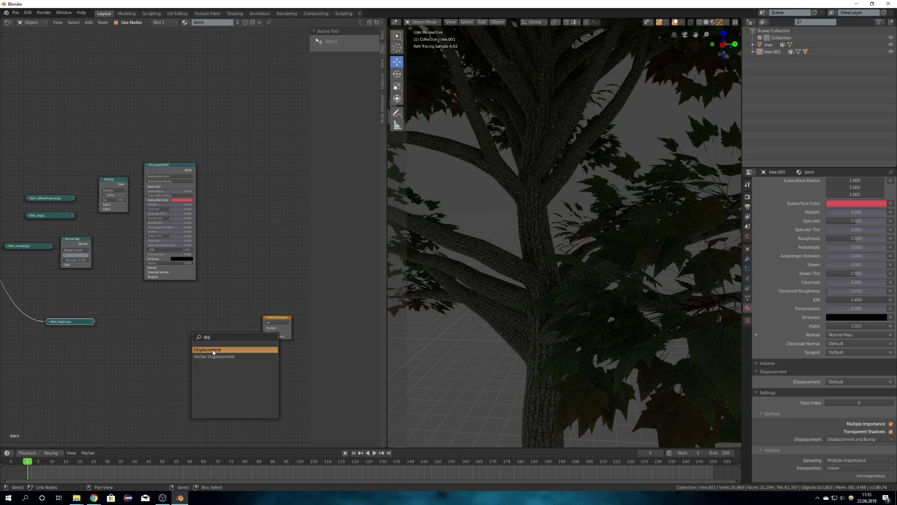
pyautogui.press('Return')
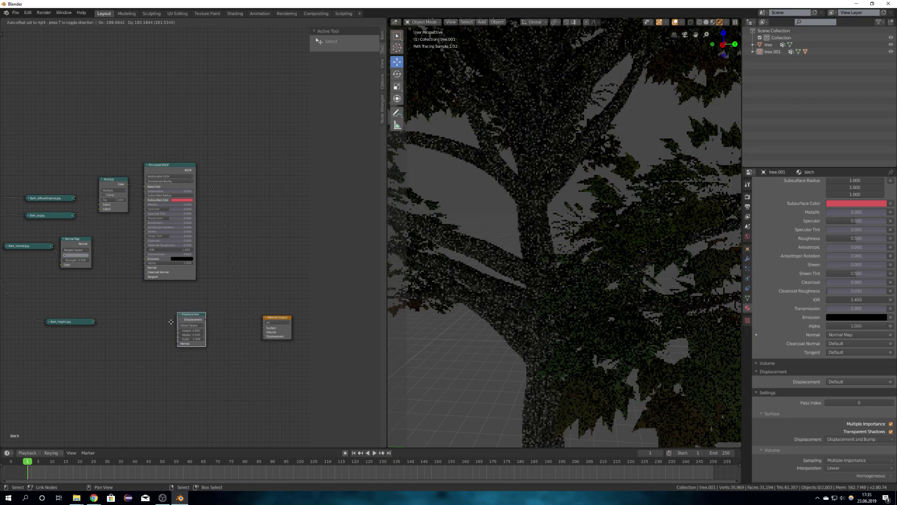
pyautogui.click(196, 355)
pyautogui.moveTo(95, 321); pyautogui.dragTo(262, 335)
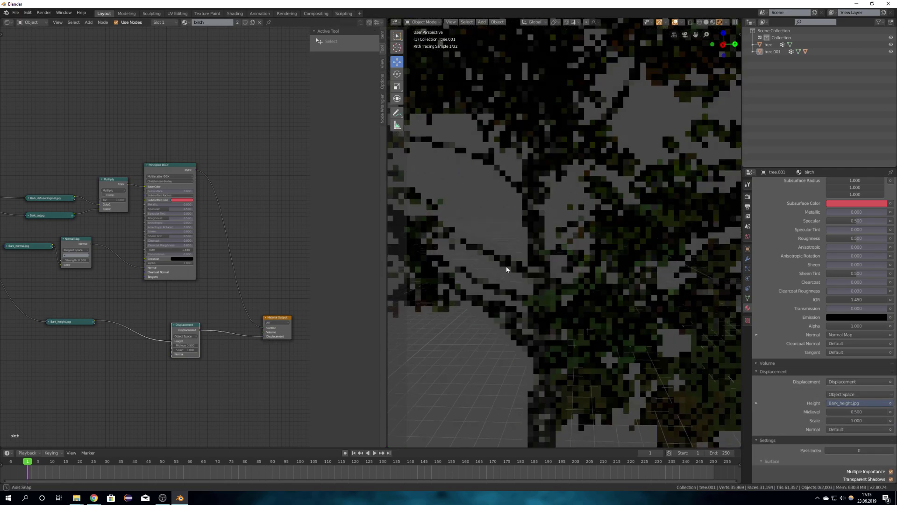
# Set the Displacement node's scale to 0.1 and inspect the bark up close and on the whole tree
pyautogui.scroll(4, 537, 258)
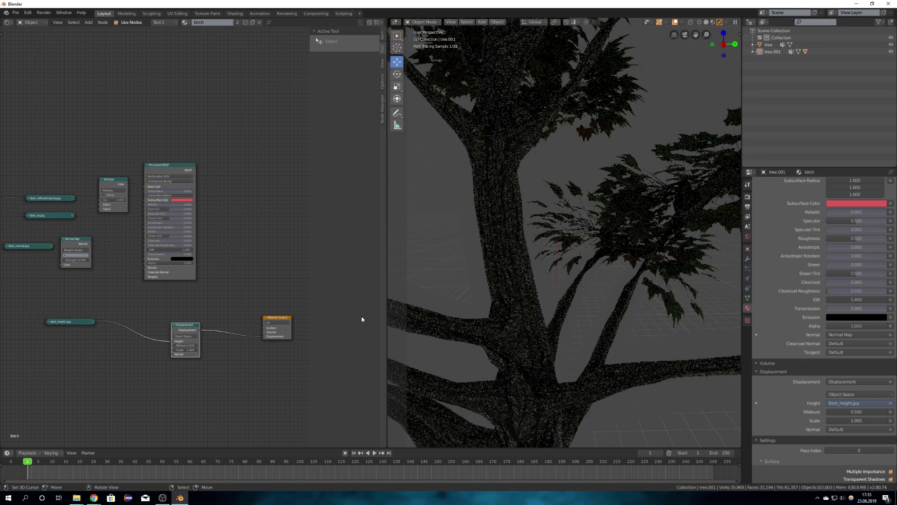
pyautogui.scroll(4, 224, 317)
pyautogui.scroll(2, 235, 368)
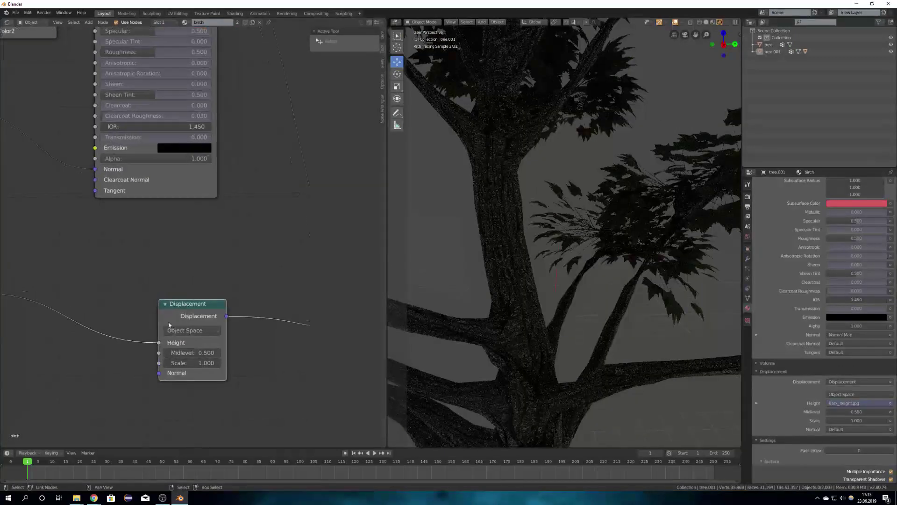
pyautogui.doubleClick(273, 422)
pyautogui.press('BackSpace')
pyautogui.press('BackSpace')
pyautogui.press('BackSpace')
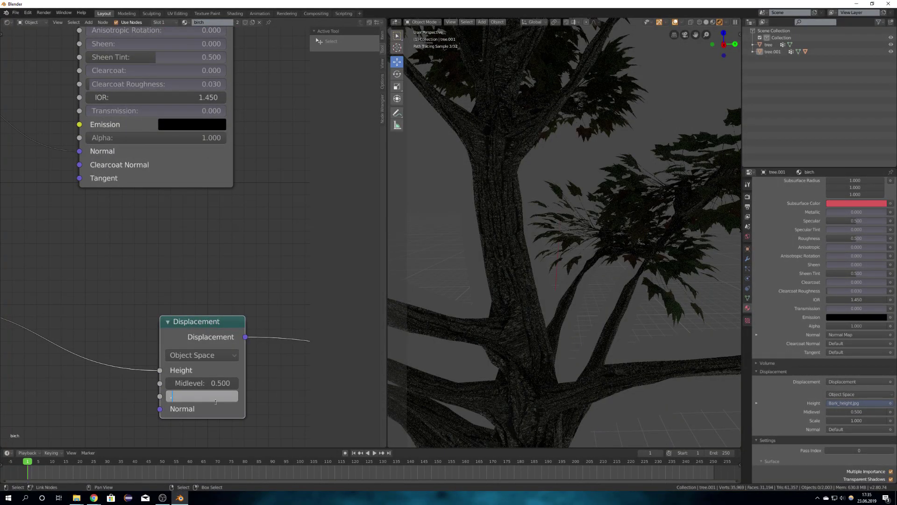
pyautogui.write('0.1')
pyautogui.press('Return')
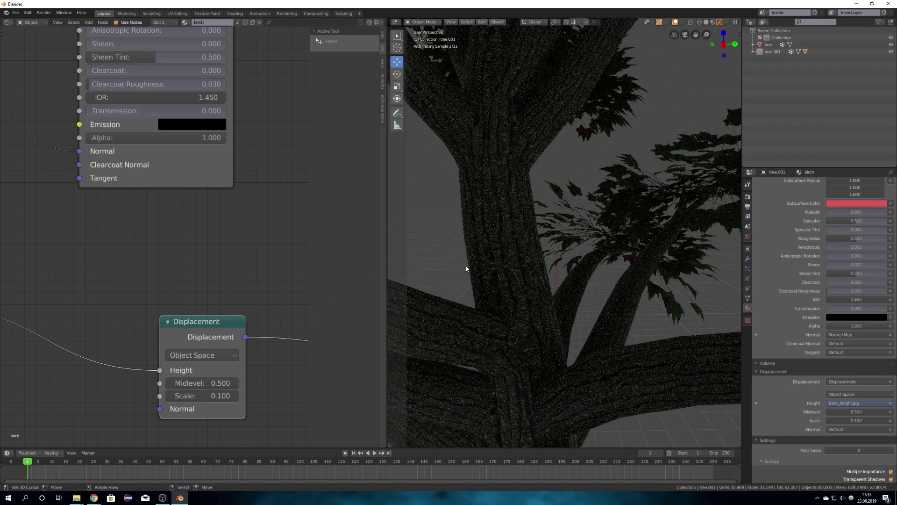
pyautogui.scroll(-8, 507, 229)
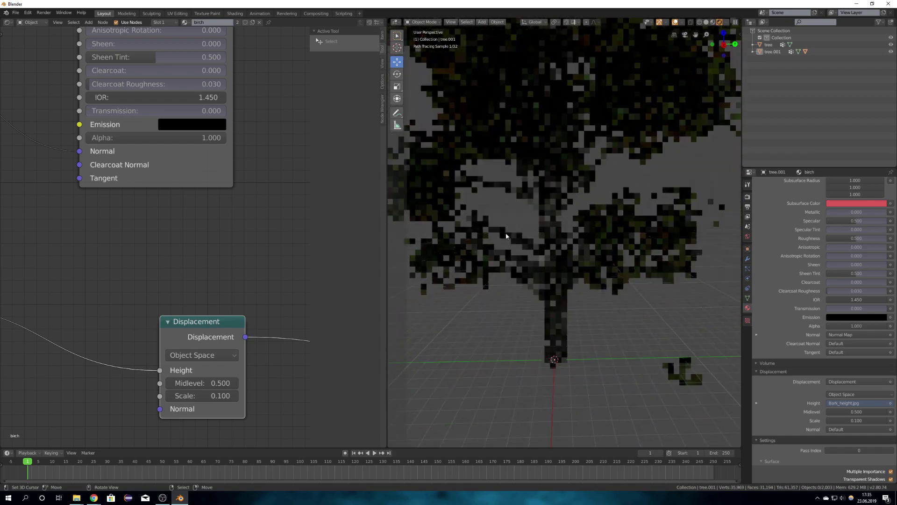
pyautogui.scroll(-6, 519, 229)
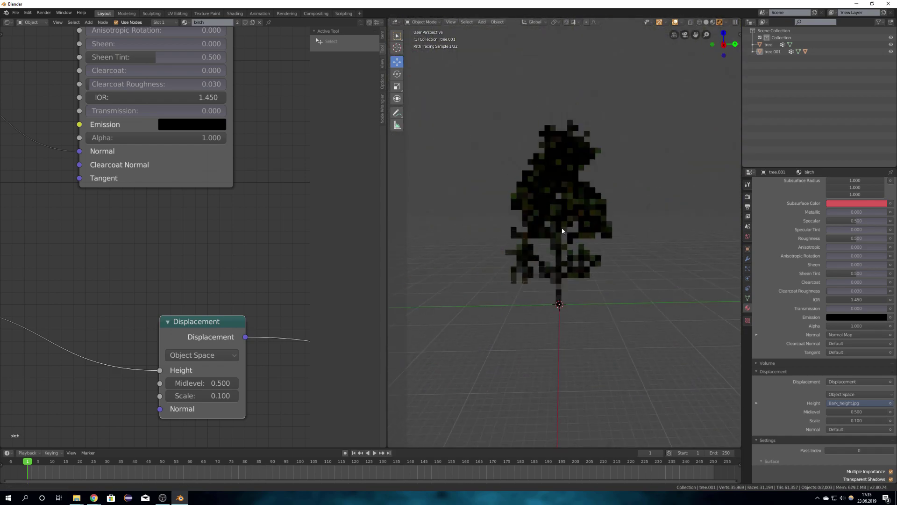
pyautogui.moveTo(556, 254); pyautogui.dragTo(560, 256, button='middle')
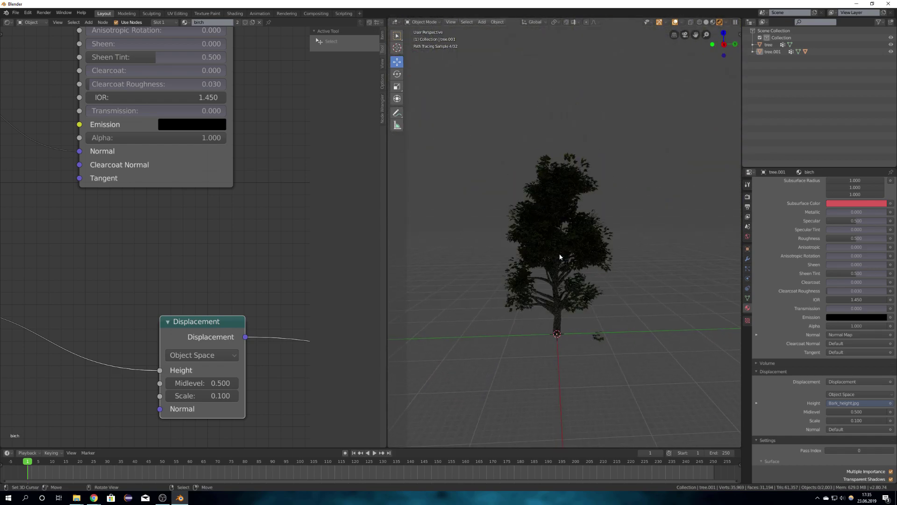